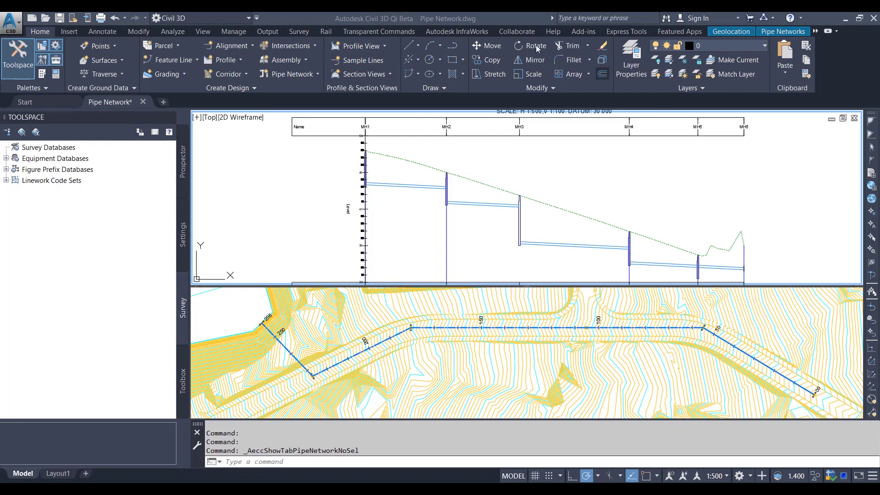
Review the export options for the Pipe Network drawing, including the 3D and 2D choices for exporting feature lines.
left_click(268, 31)
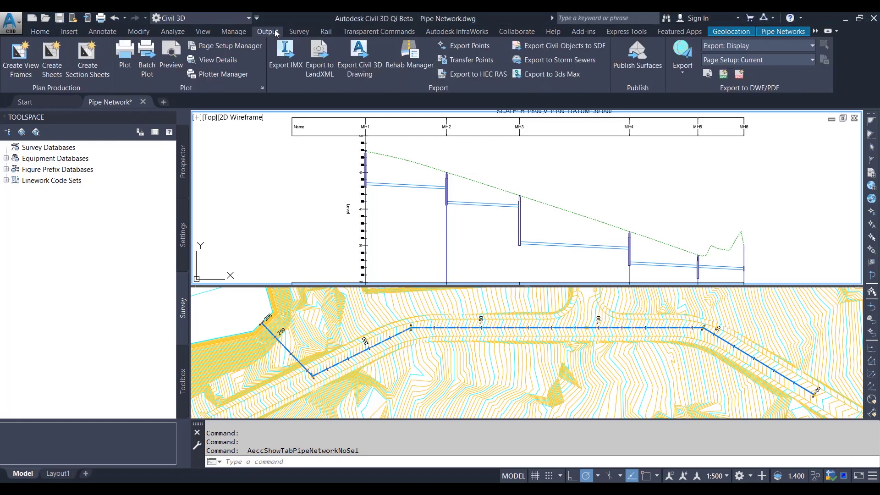
left_click(373, 64)
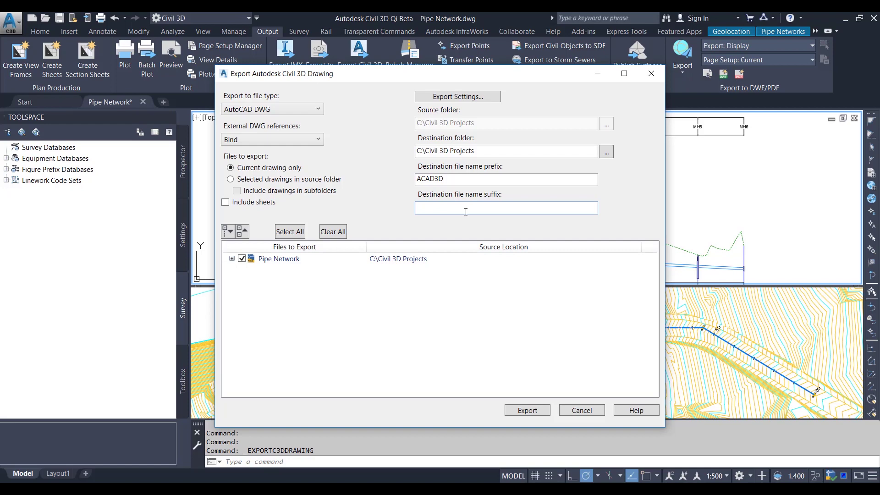
left_click(464, 98)
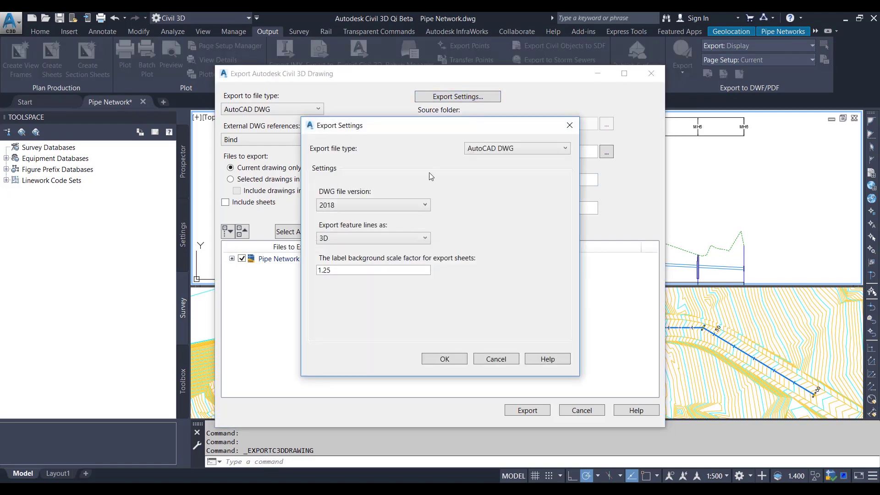
left_click(426, 240)
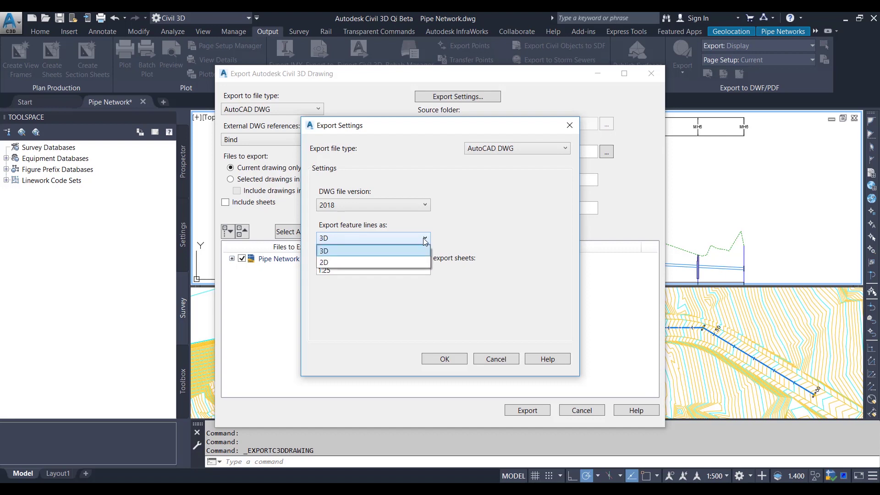
left_click(500, 359)
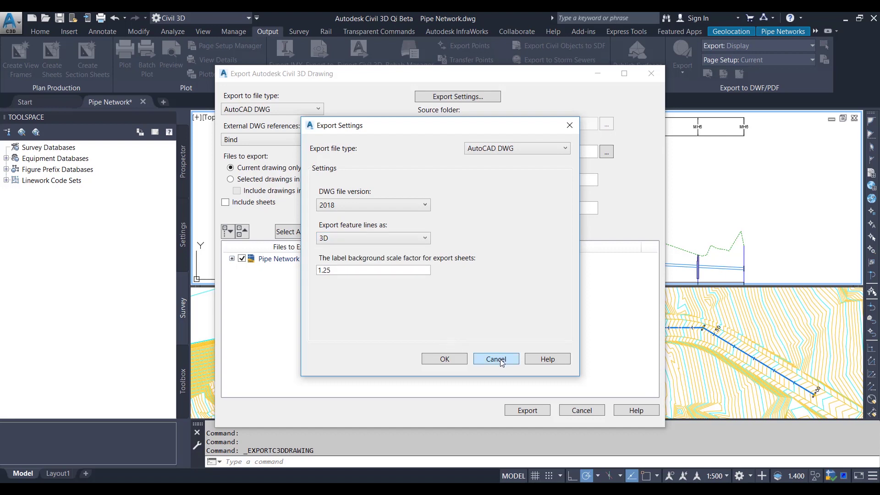
left_click(505, 358)
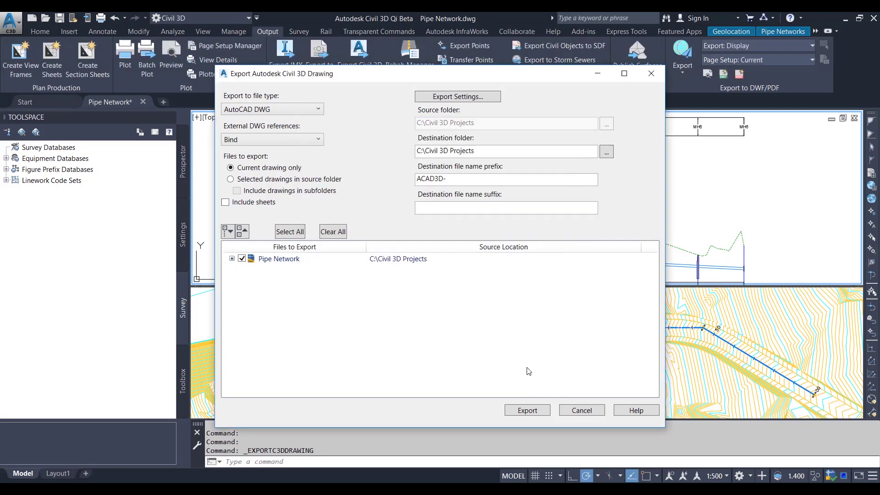
left_click(595, 411)
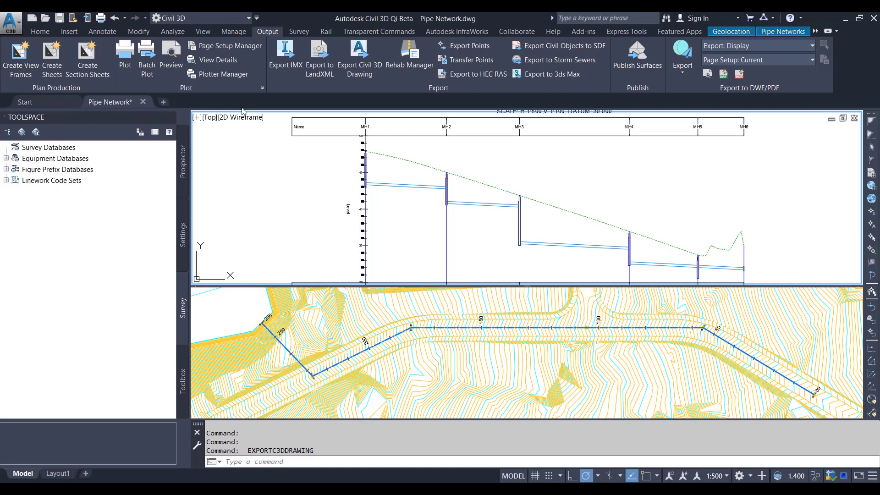
Review the Analyze Gravity Network options for the SWS pipe network, including outfall, tailwater condition and rainfall data.
left_click(774, 32)
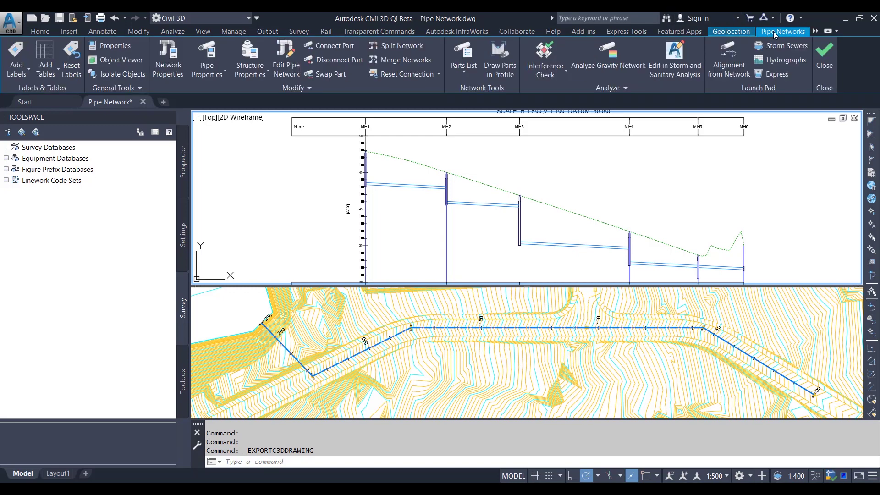
left_click(600, 54)
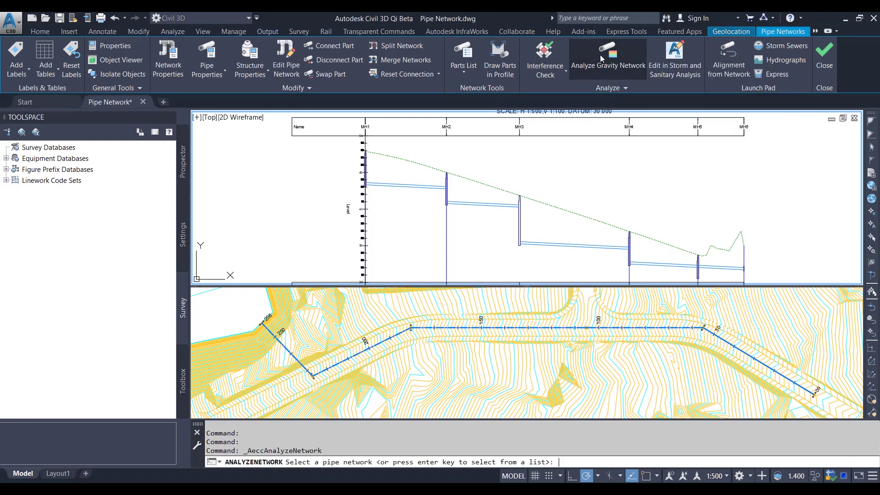
key("Return")
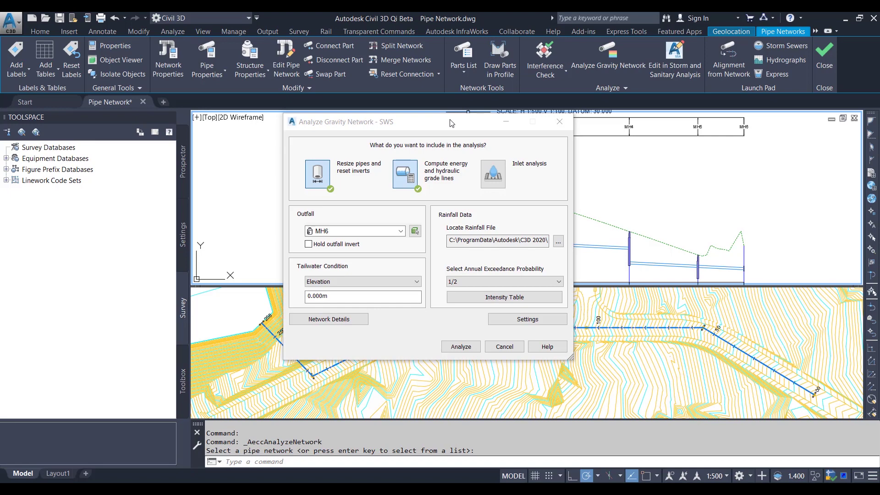
left_click(619, 244)
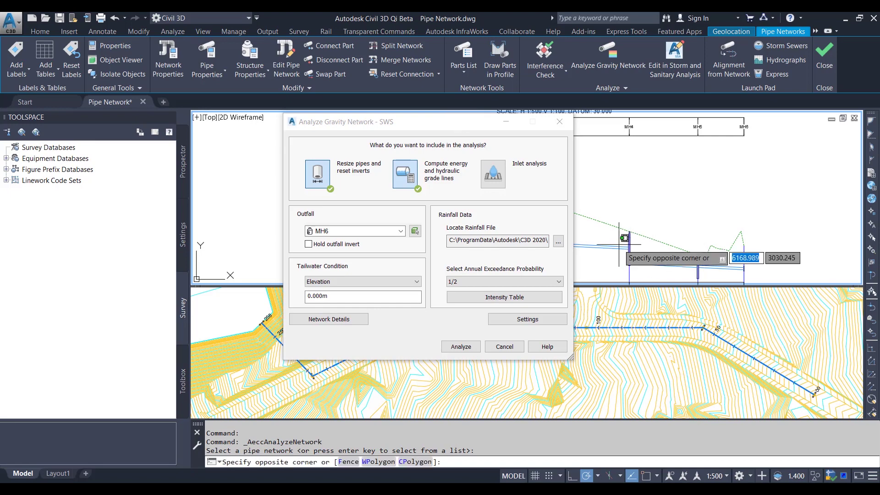
left_click(617, 271)
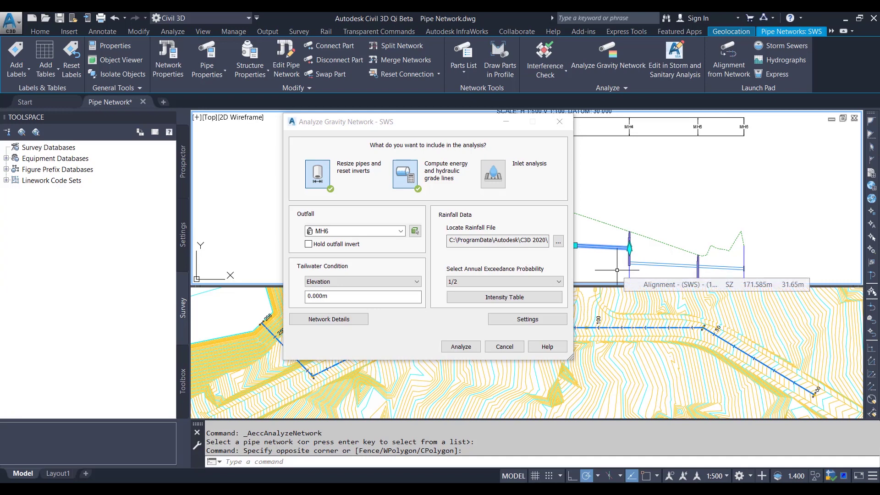
left_click(504, 347)
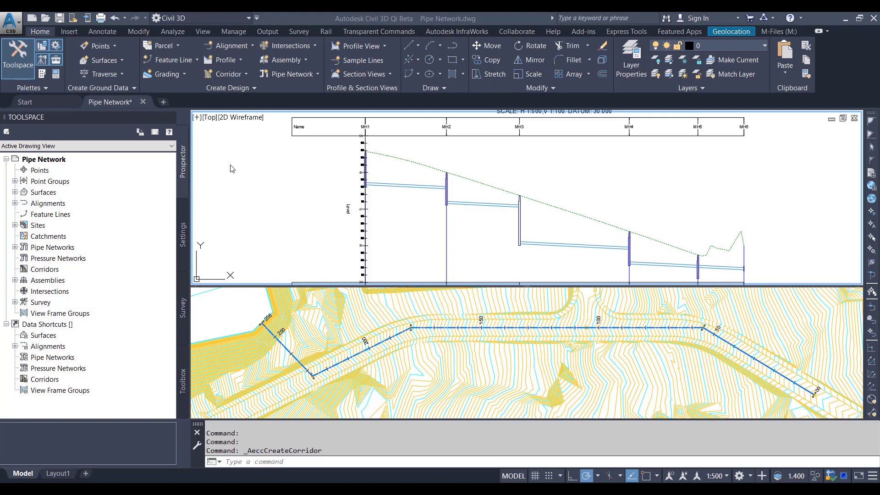
Review the Create Corridor settings, including the baseline type, alignment, profile and assembly options.
left_click(245, 76)
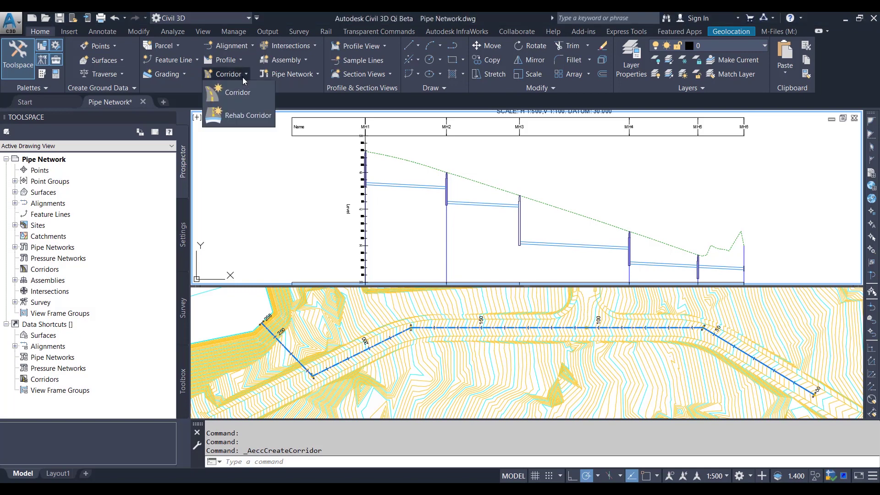
left_click(245, 93)
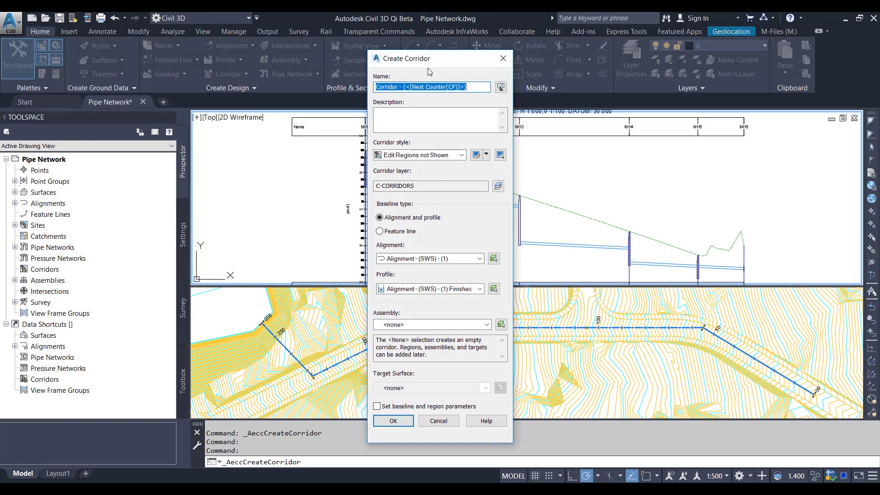
left_click(502, 60)
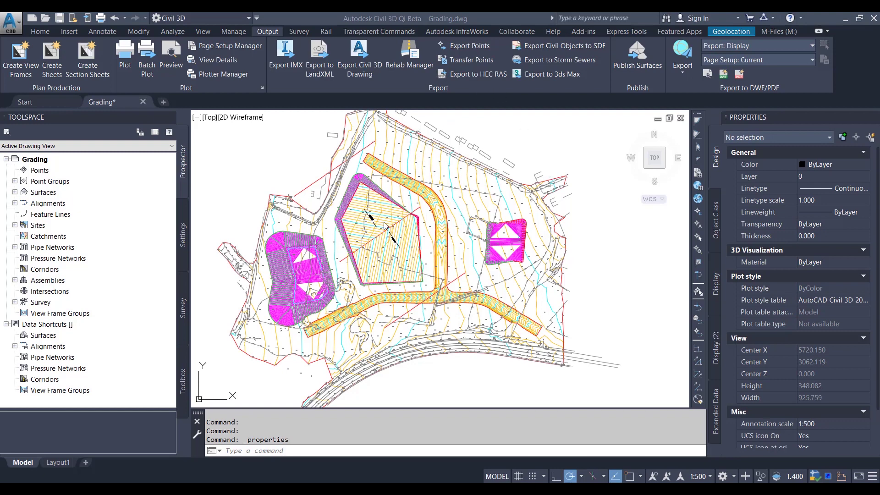
Examine the grading slopes, contours, roads and spot elevation labels across the Grading drawing.
scroll(388, 209, "up", 8)
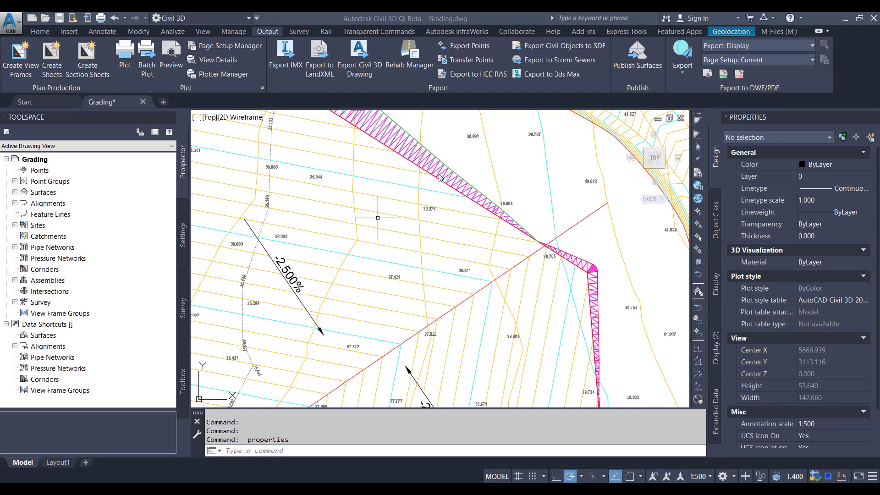
scroll(439, 177, "down", 8)
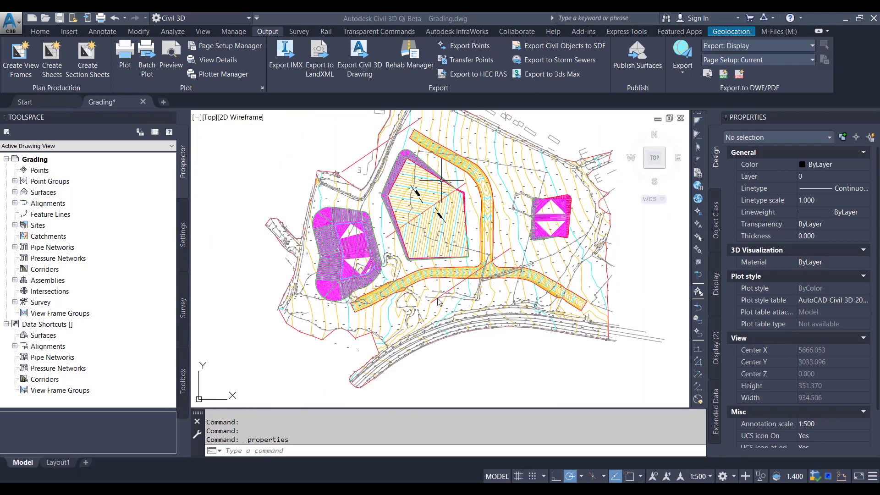
scroll(437, 301, "up", 6)
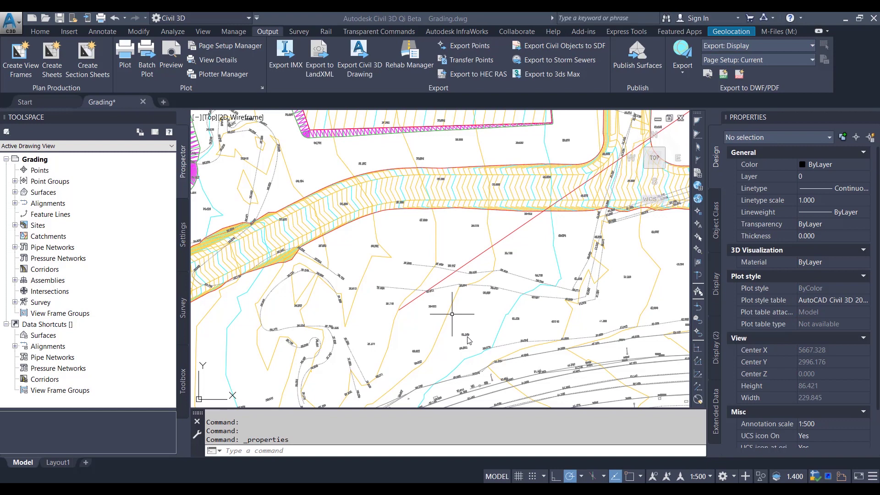
scroll(466, 336, "up", 2)
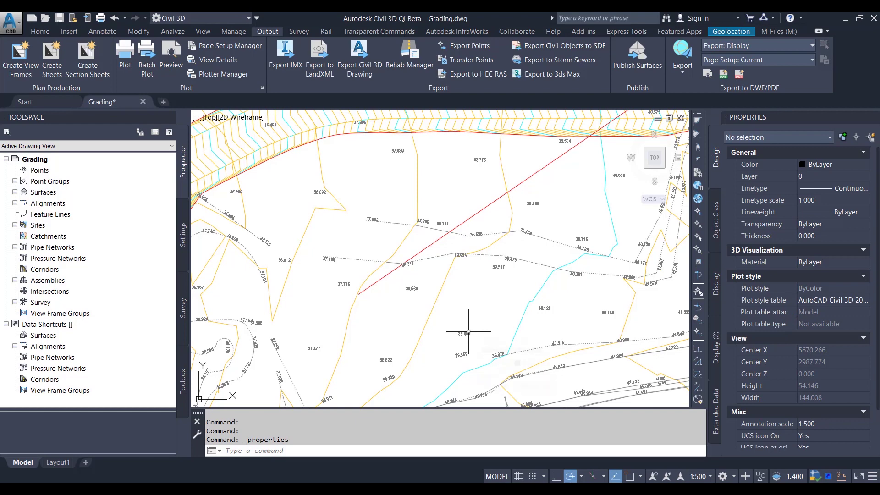
scroll(480, 289, "down", 8)
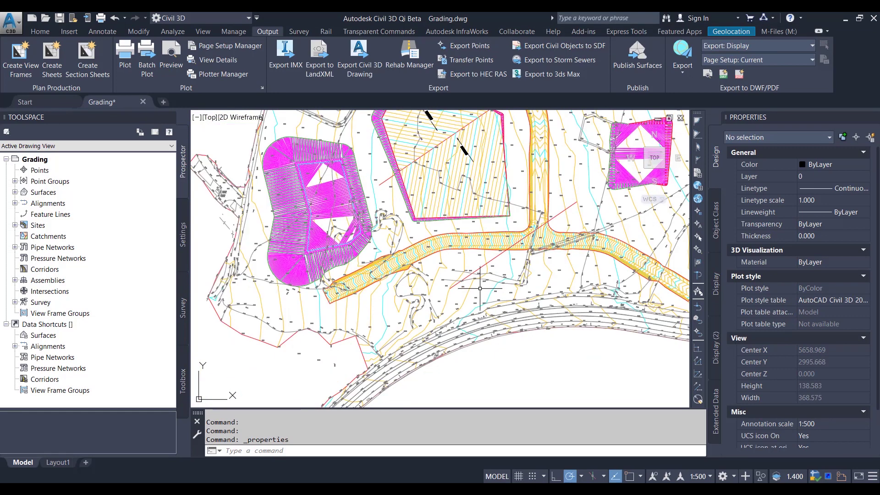
mouse_move(497, 250)
middle_mouse_down()
mouse_move(446, 291)
mouse_move(455, 284)
middle_mouse_up()
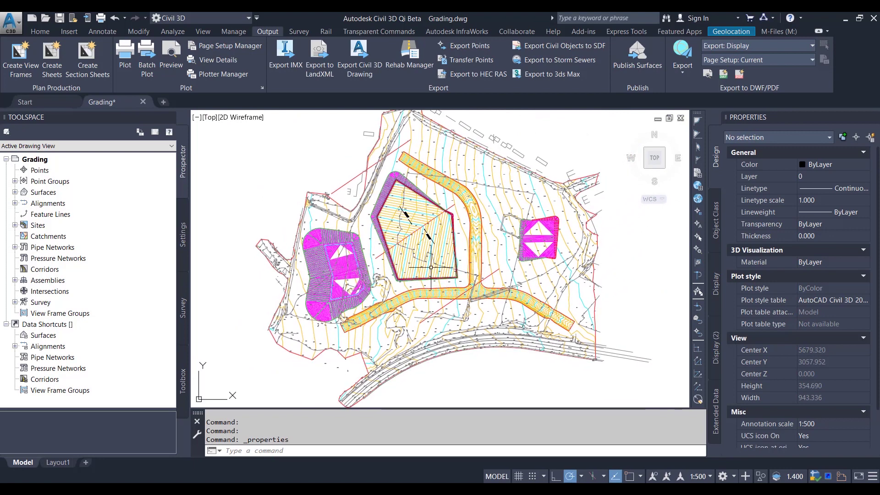
Start a Civil 3D drawing export of the Grading drawing with feature lines exported as 2D.
left_click(361, 67)
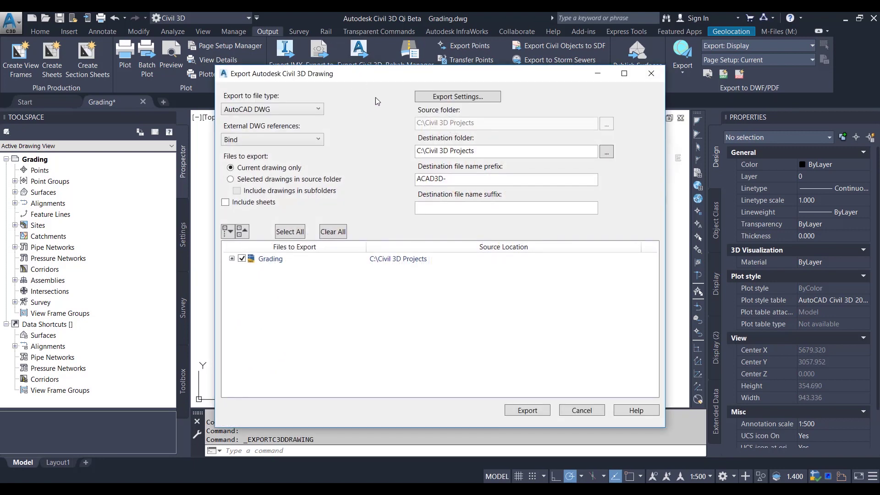
left_click(458, 96)
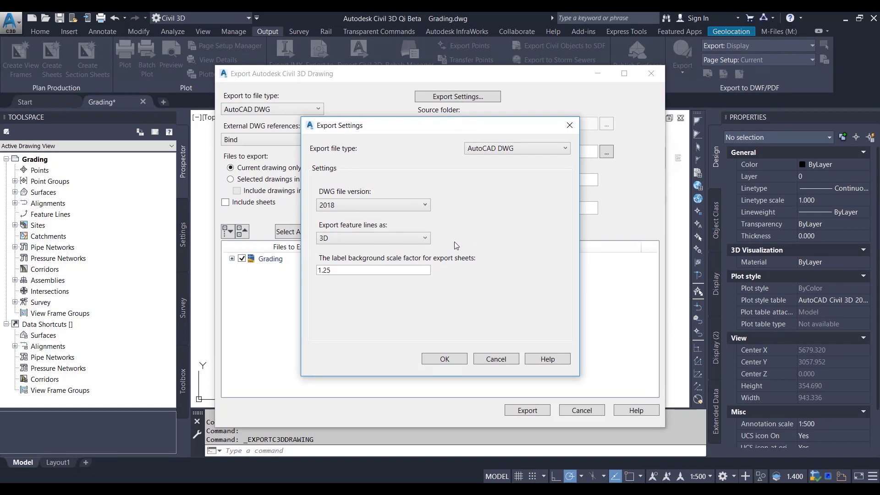
left_click(401, 238)
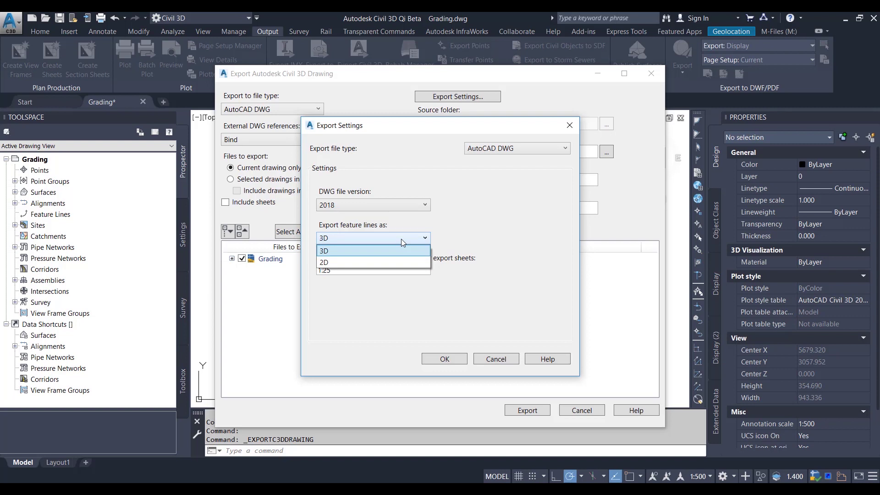
left_click(381, 263)
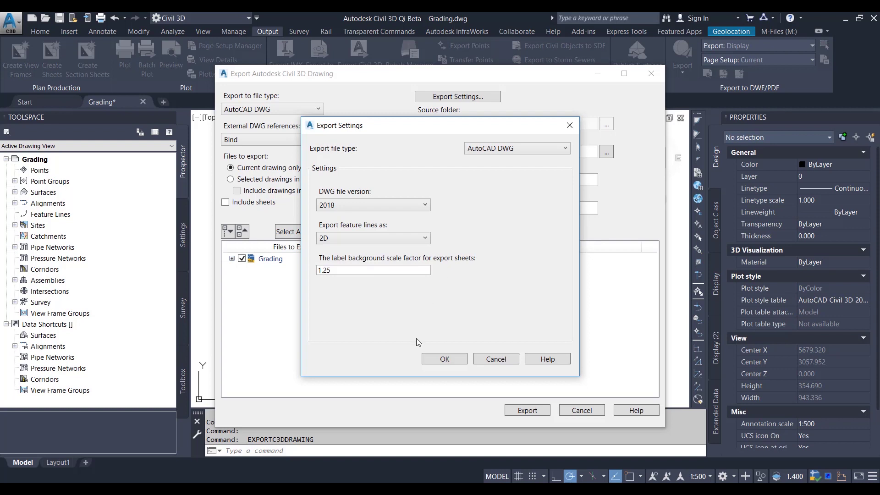
left_click(444, 359)
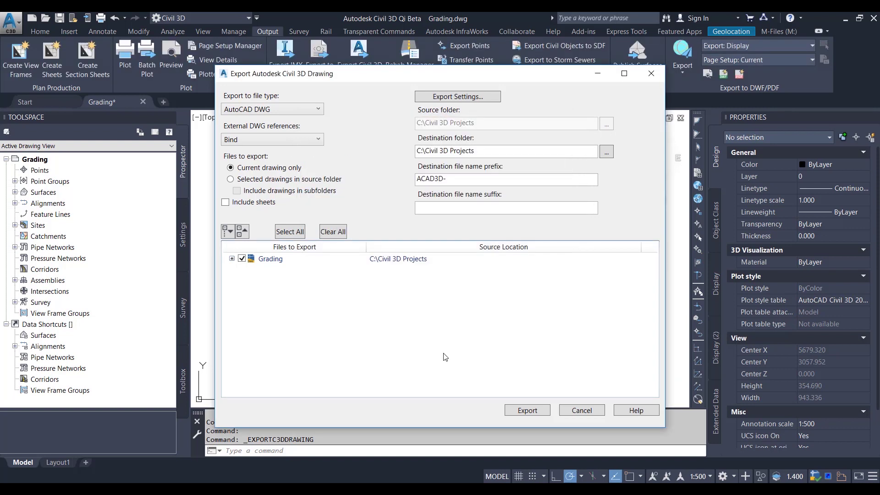
Set external DWG references to Bind and explode, and the destination file name prefix to ACAD2D-.
left_click(300, 137)
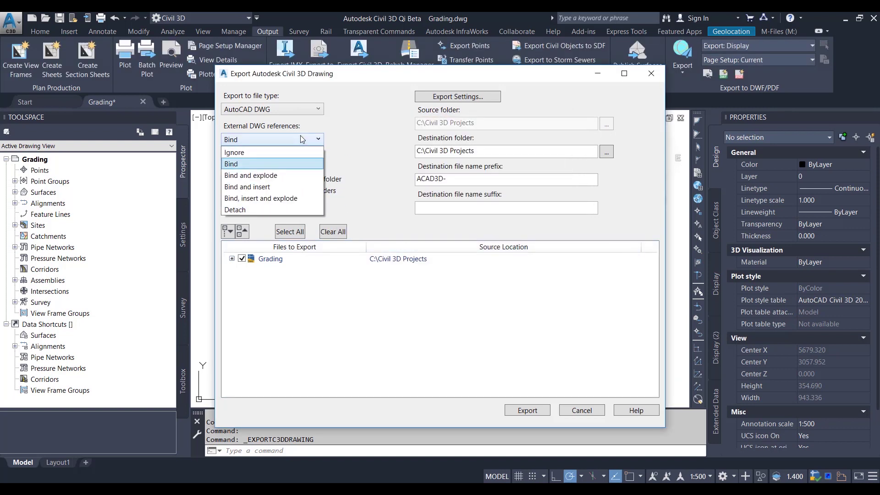
left_click(280, 179)
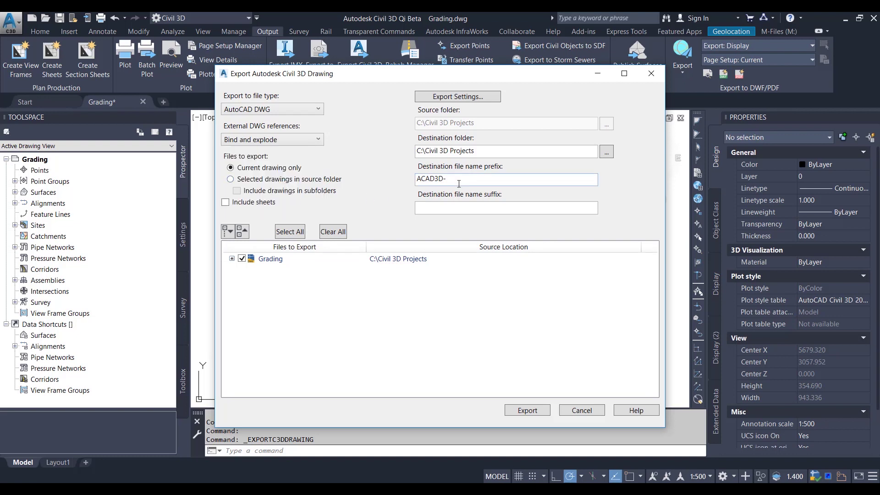
left_click(439, 179)
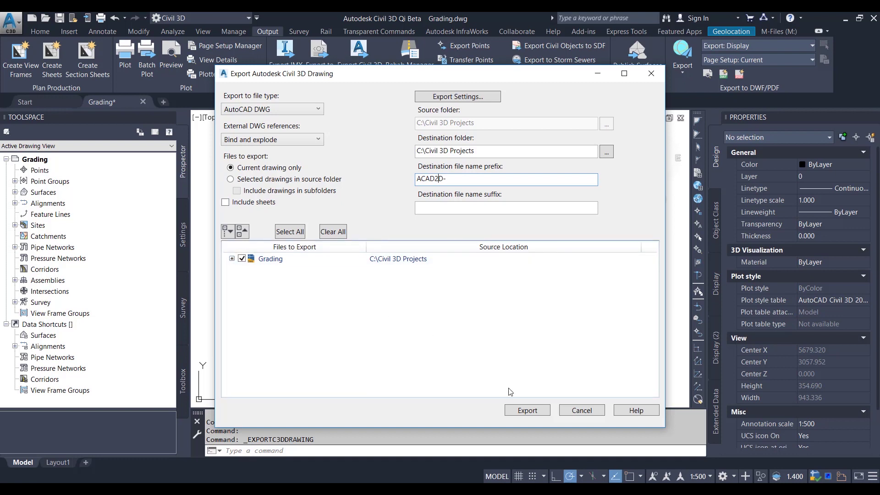
Export the Grading drawing to AutoCAD DWG and dismiss the export dialogs.
left_click(528, 410)
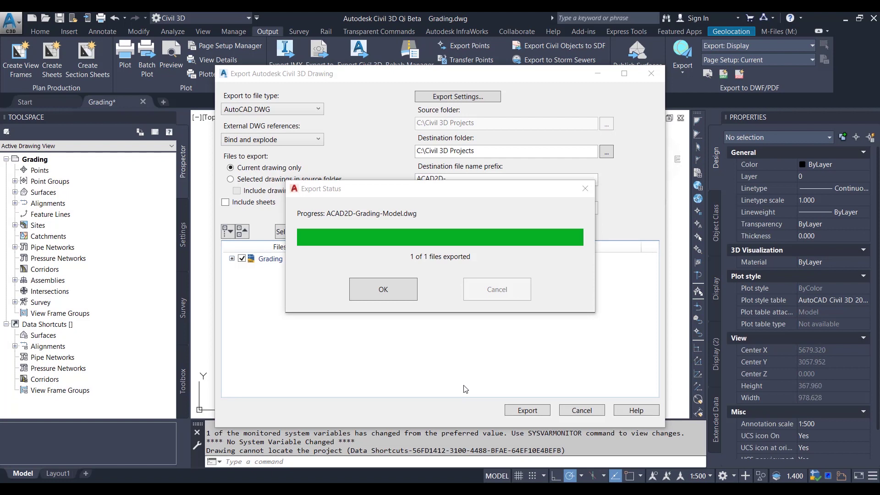
left_click(398, 293)
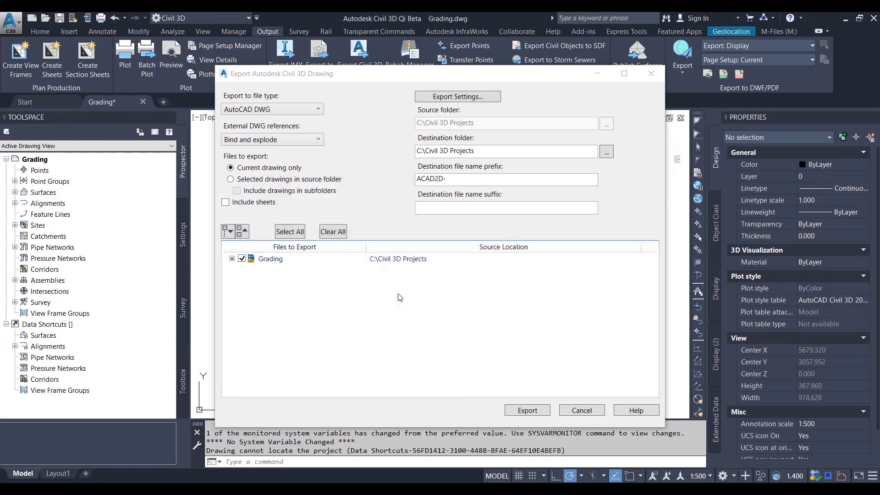
left_click(581, 410)
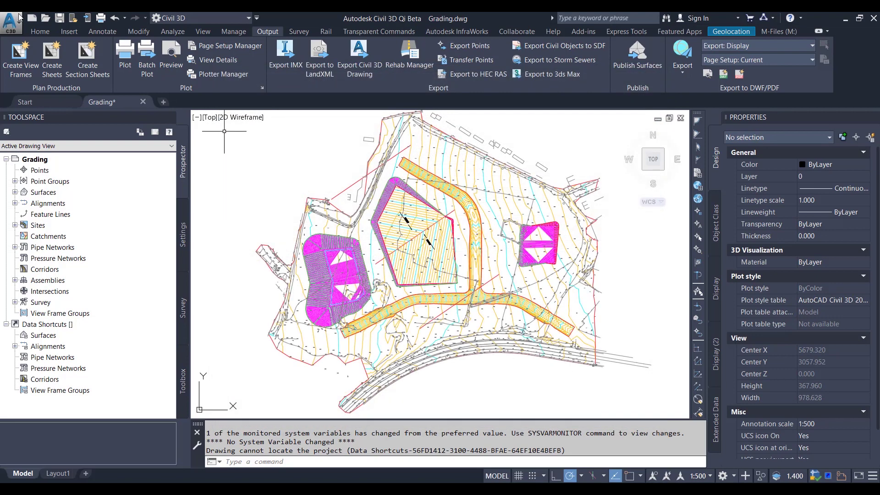
Open the exported drawing ACAD2D-Grading-Model.dwg from the Civil 3D Projects folder.
left_click(46, 18)
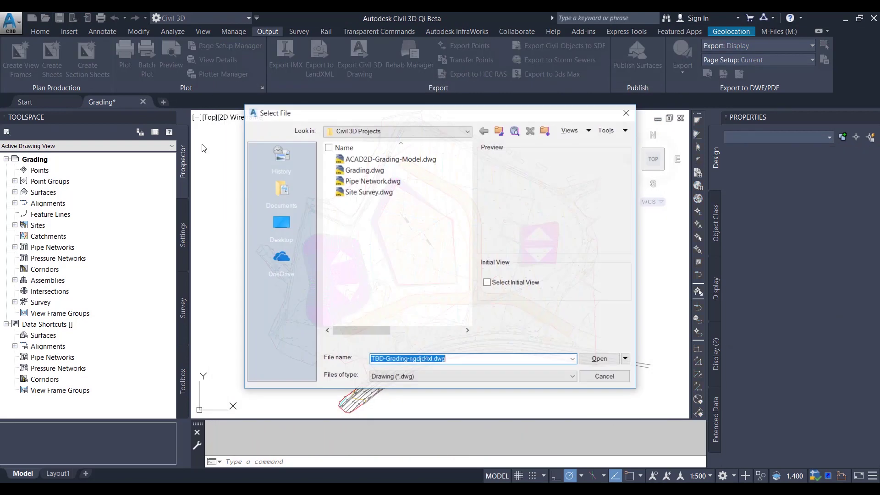
left_click(396, 160)
left_click(600, 360)
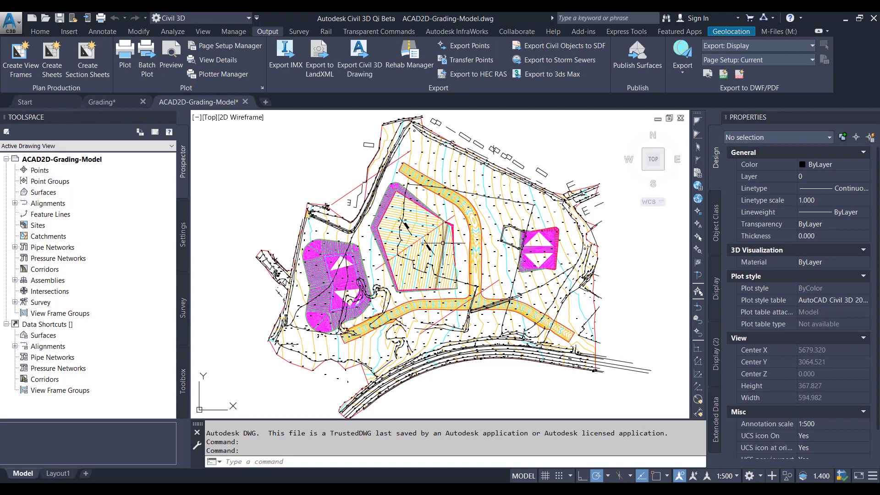
Inspect the properties of the upper -2.500% slope label inside the pentagonal grading pad.
scroll(446, 284, "up", 2)
scroll(407, 224, "up", 8)
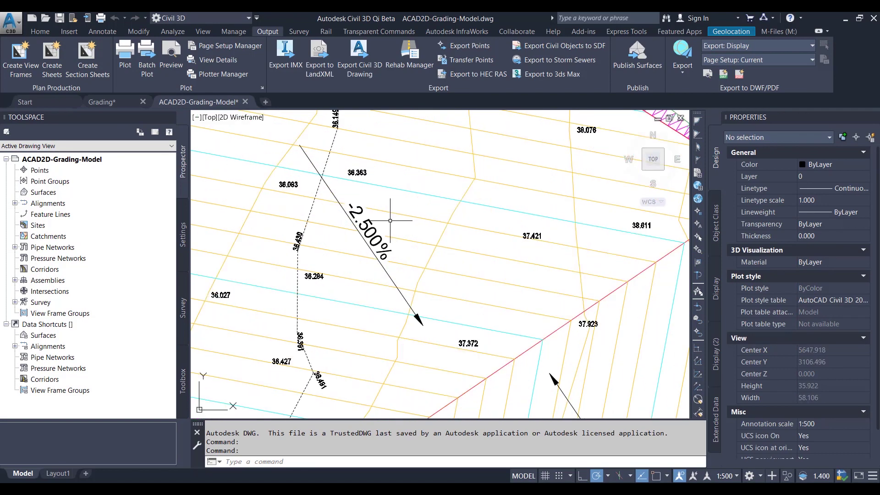
scroll(393, 222, "up", 2)
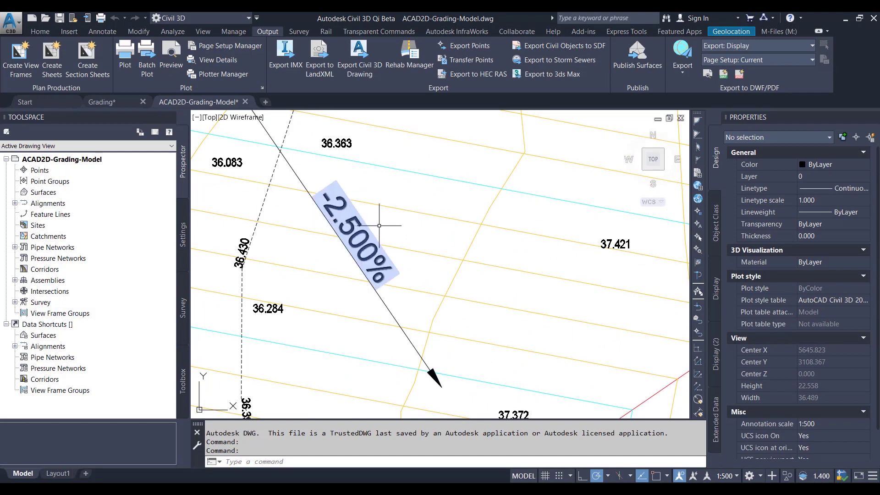
left_click(356, 220)
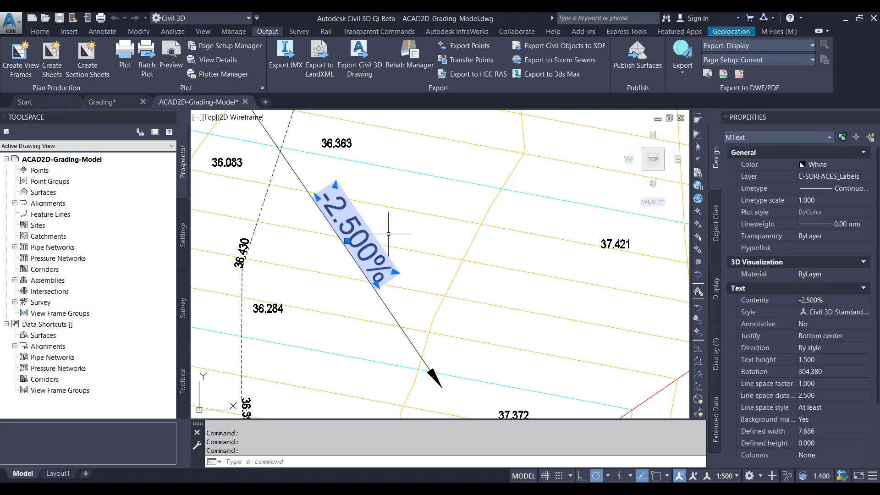
key("Escape")
Inspect the properties of an orange minor contour line crossing the pentagonal pad.
scroll(389, 234, "down", 8)
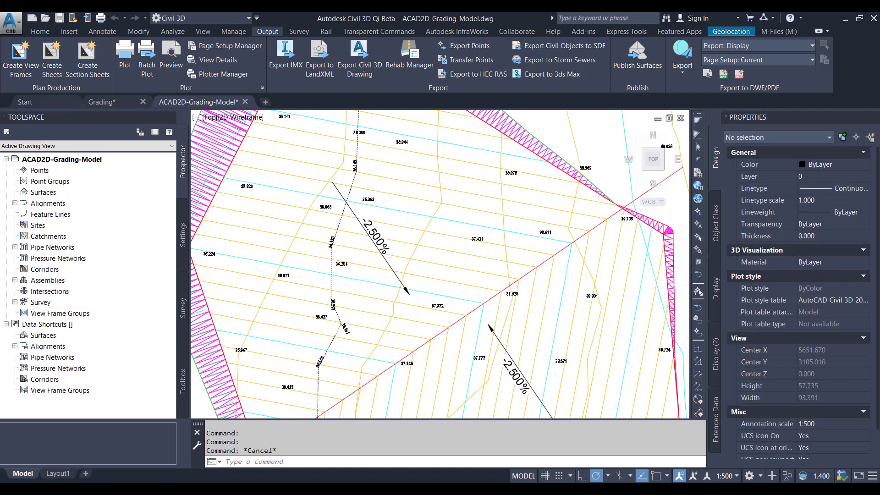
scroll(330, 242, "up", 5)
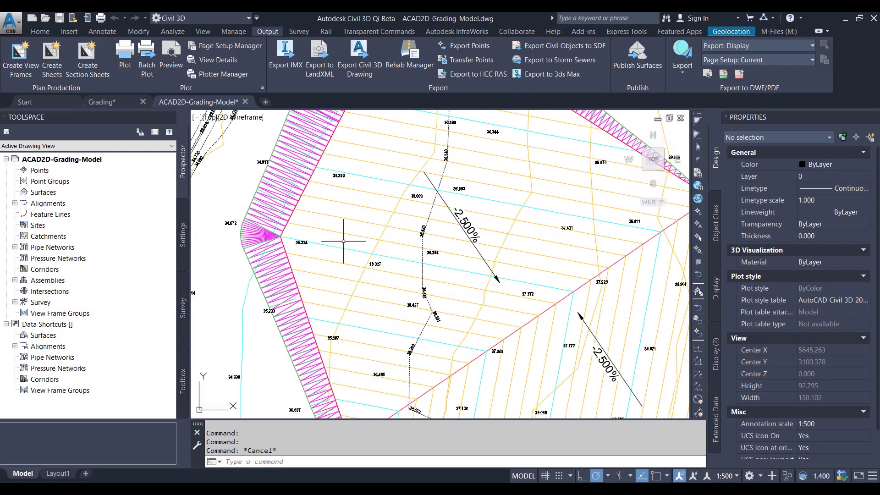
left_click(350, 233)
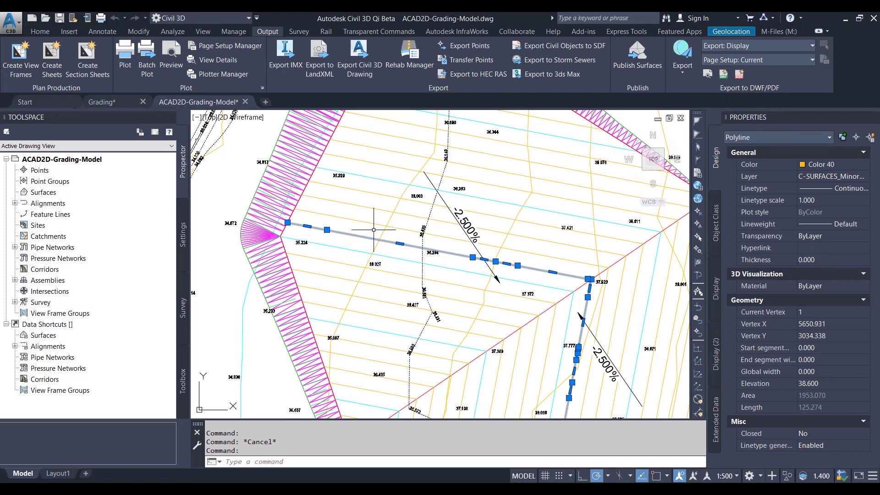
key("Escape")
Inspect the properties of the magenta surface triangles along the pad's northwest embankment.
scroll(292, 163, "up", 7)
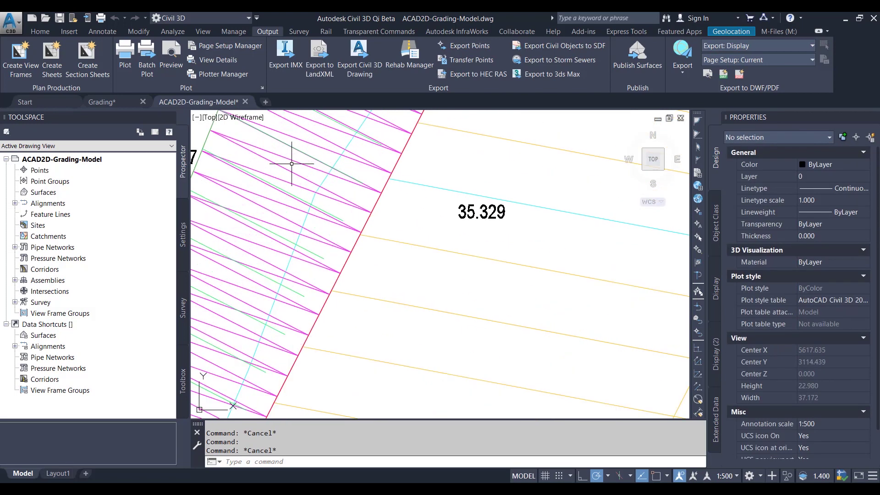
left_click(294, 165)
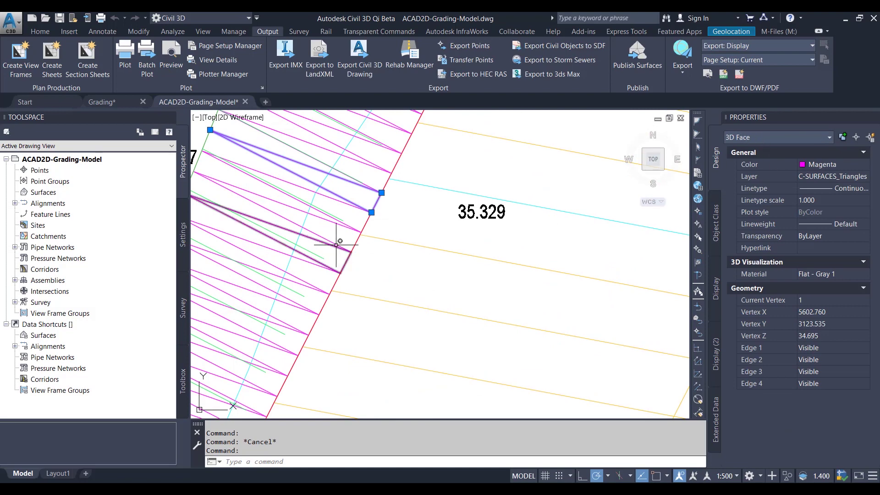
key("Escape")
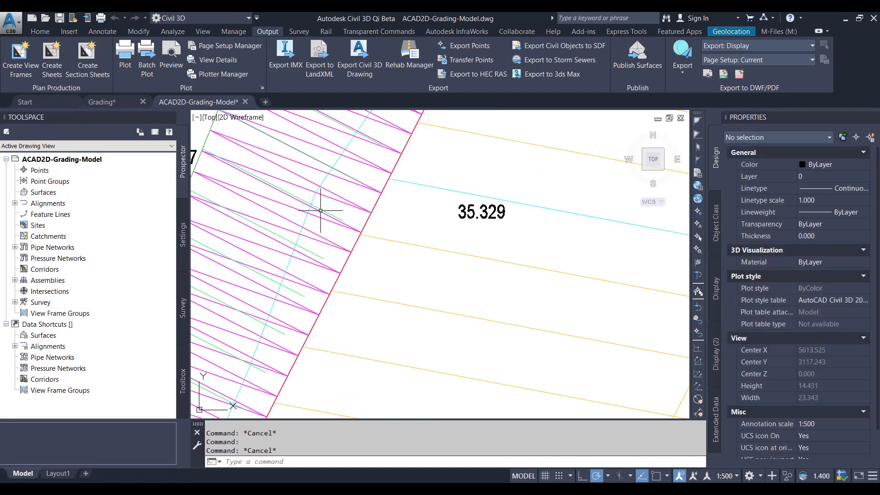
left_click(315, 254)
key("Escape")
Inspect the properties of the 34.572 survey elevation text just outside the pad's western corner.
scroll(440, 260, "down", 10)
scroll(461, 261, "up", 3)
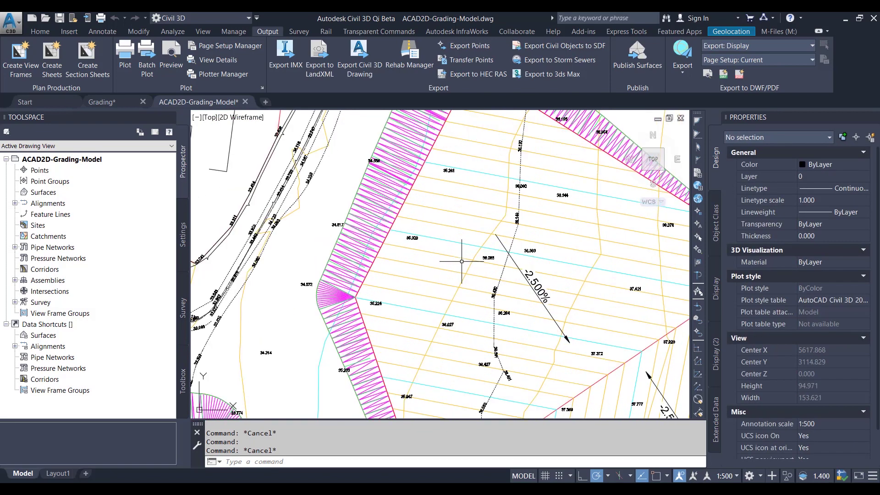
scroll(311, 241, "up", 4)
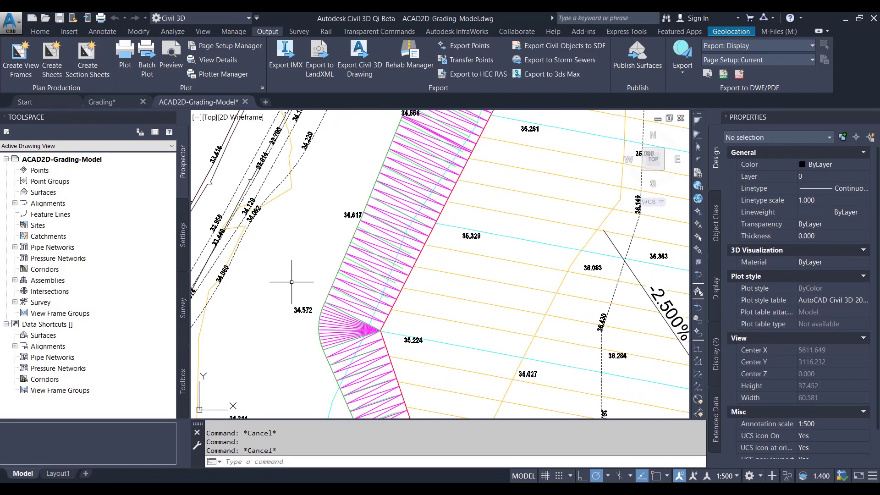
left_click(295, 309)
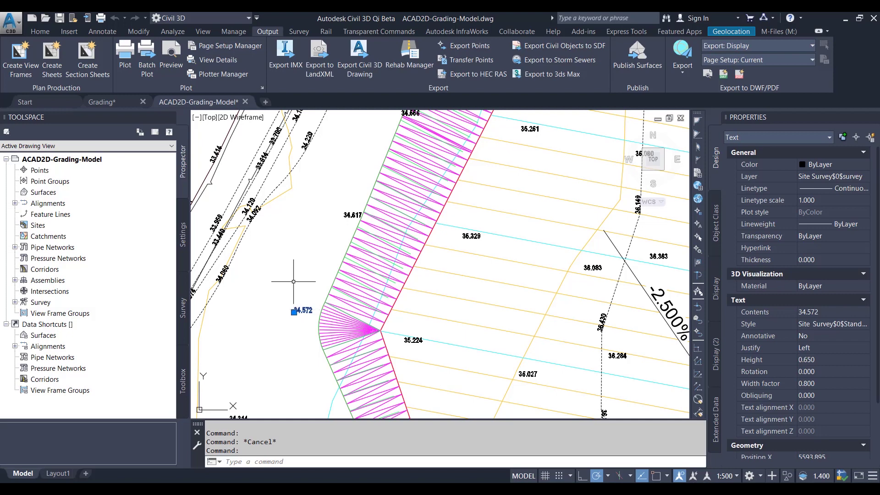
scroll(293, 280, "down", 4)
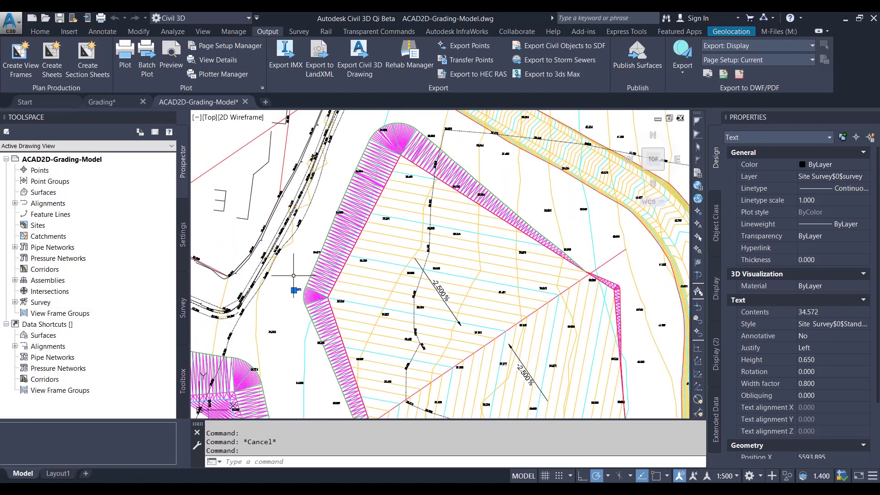
key("Escape")
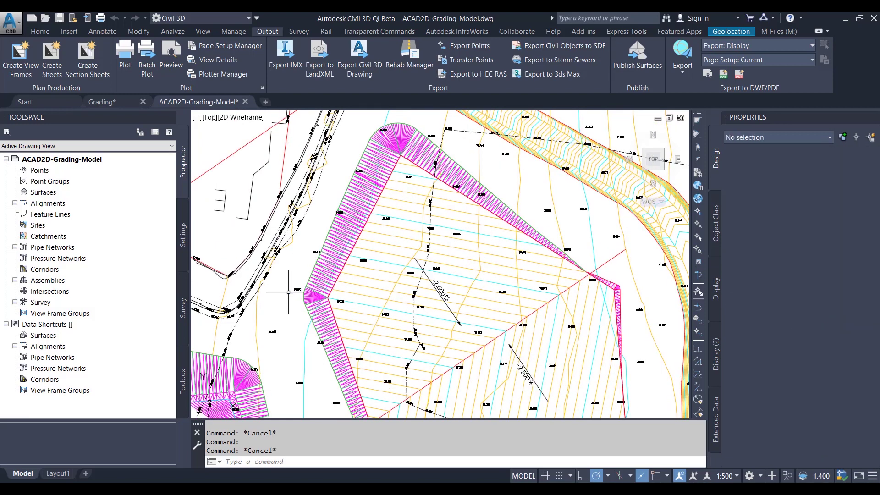
Check the 34.314 survey elevation text and the site survey linework west of the pad.
left_click(274, 330)
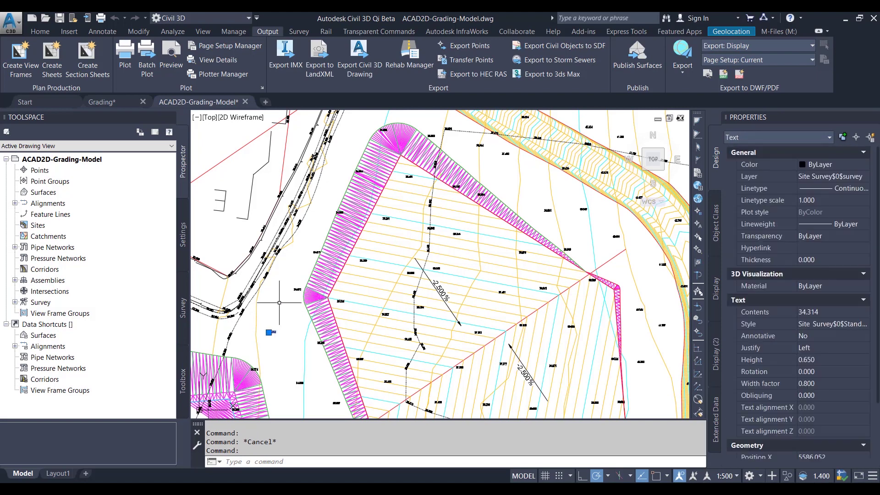
key("Escape")
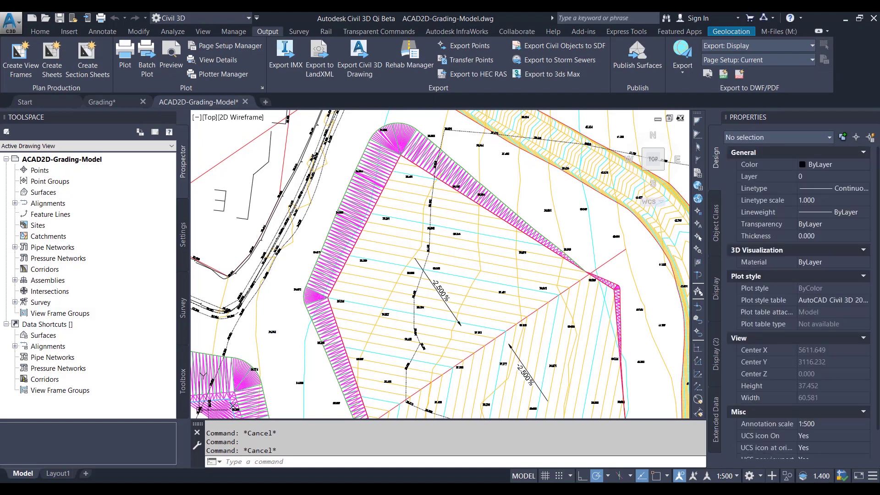
left_click(251, 197)
mouse_move(251, 197)
key("Escape")
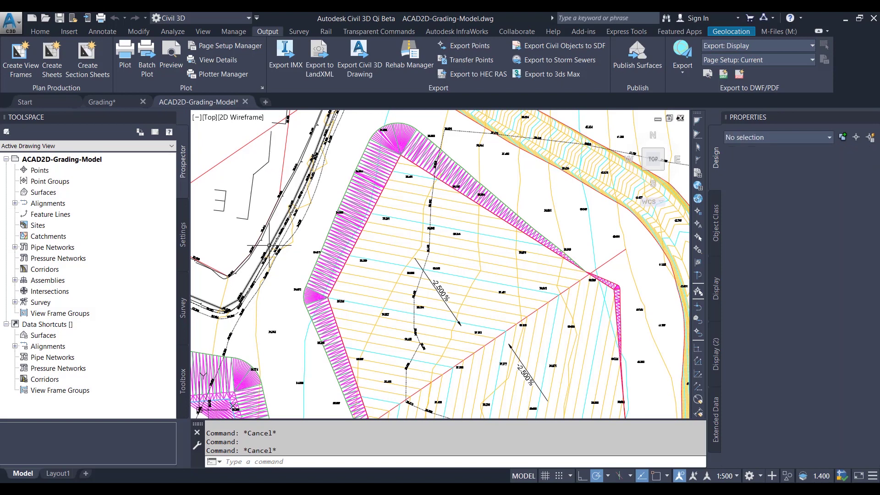
Inspect the properties of the red feature-line polyline crossing the ditch northwest of the pad.
scroll(352, 259, "down", 4)
scroll(353, 259, "down", 4)
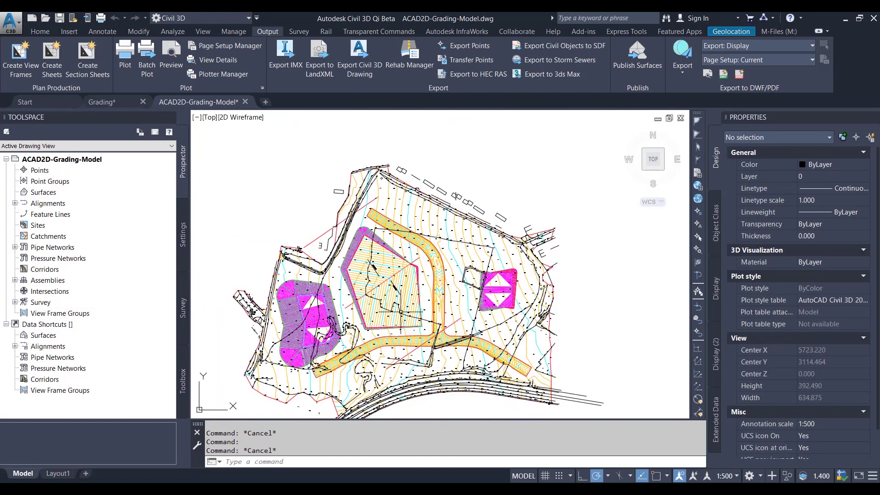
middle_click_drag(403, 314, 459, 285)
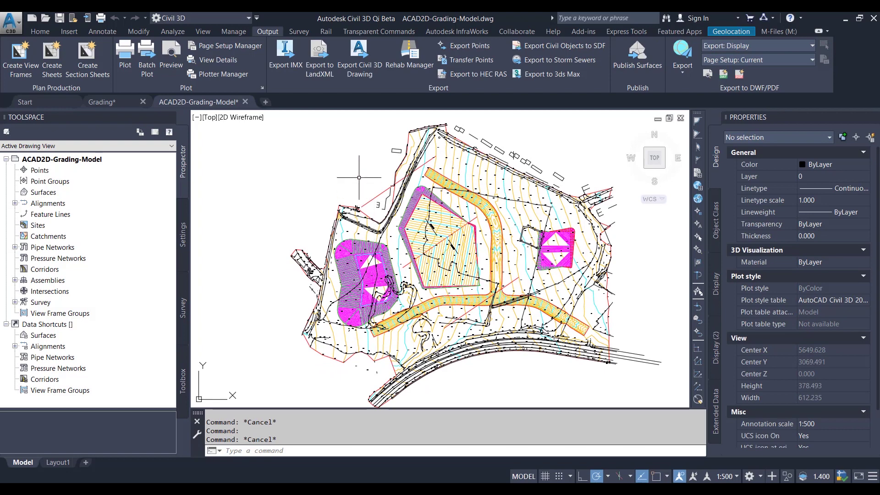
scroll(359, 179, "up", 2)
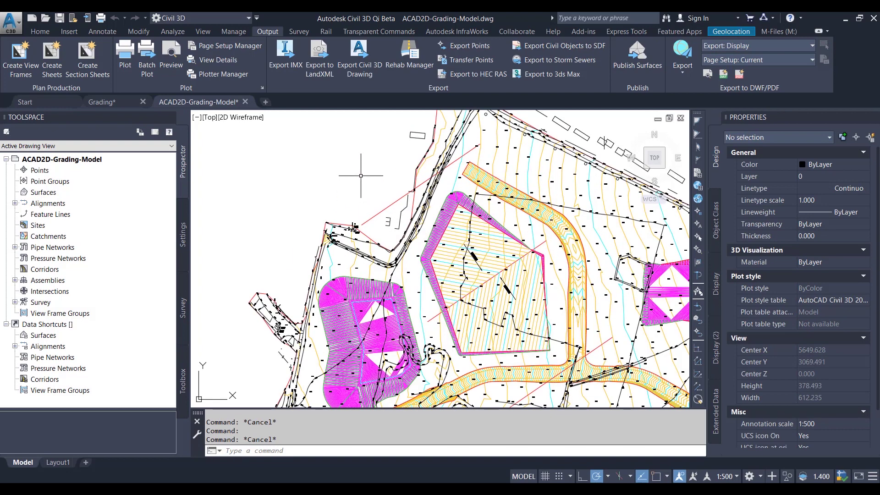
left_click(382, 210)
scroll(382, 209, "up", 4)
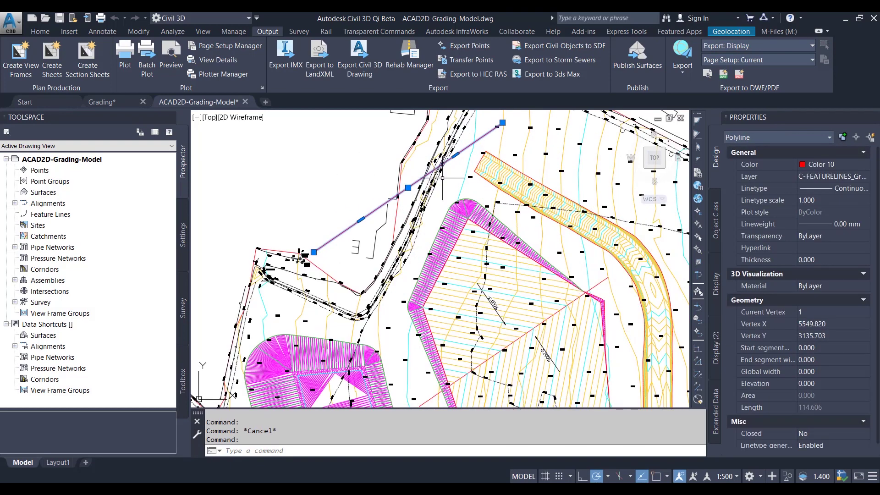
middle_click_drag(438, 169, 491, 256)
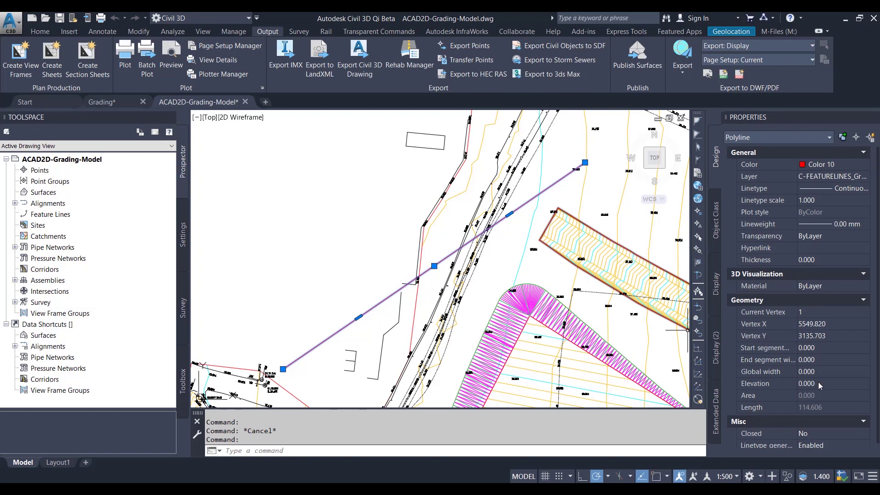
Go through the vertices of the selected feature-line polyline to check its coordinates and elevation.
left_click(843, 312)
left_click(865, 310)
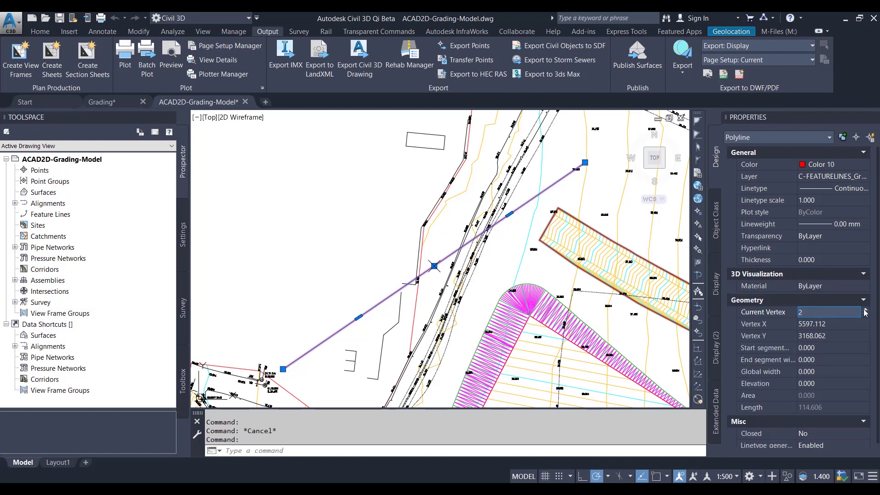
left_click(865, 310)
left_click(865, 314)
left_click(865, 310)
Close the ACAD2D-Grading-Model drawing and start a Civil 3D drawing export of the Grading drawing.
left_click(246, 102)
left_click(478, 279)
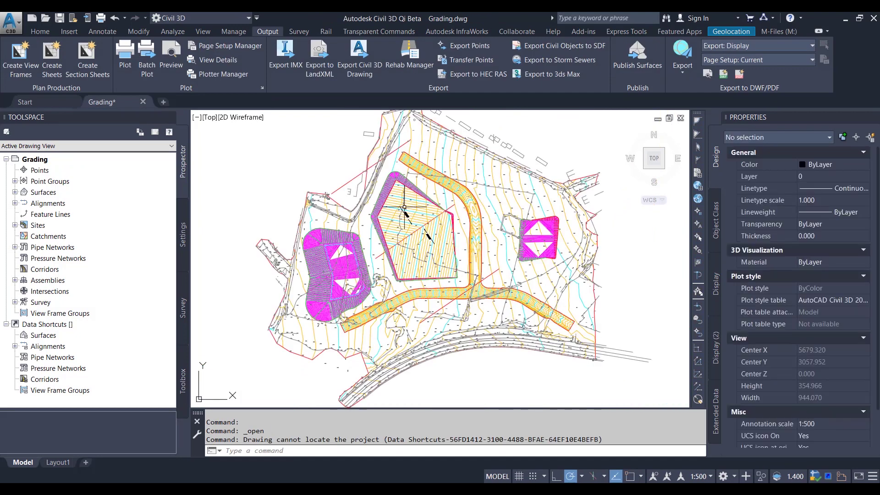
left_click(367, 56)
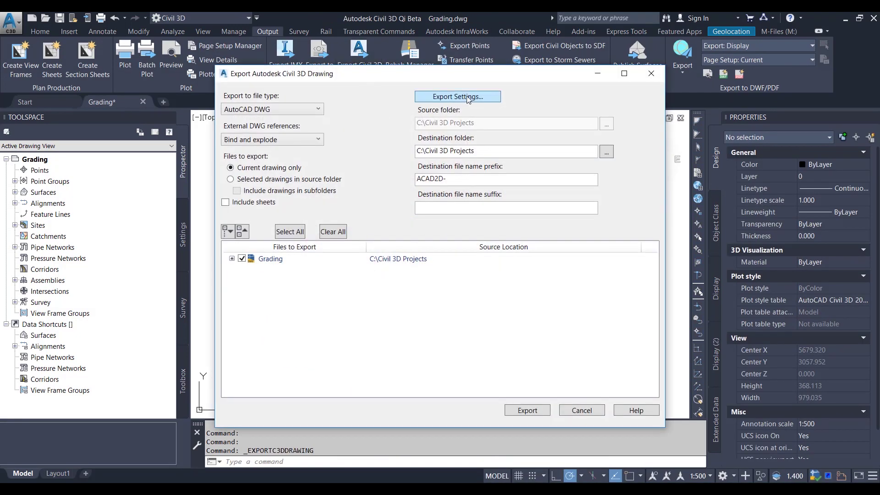
Set the AutoCAD DWG export settings to export feature lines as 3D.
left_click(454, 98)
left_click(375, 242)
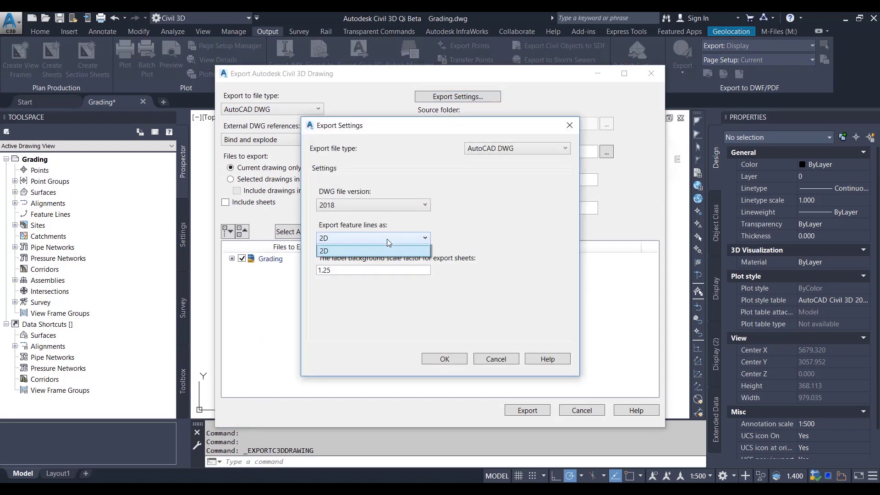
left_click(372, 249)
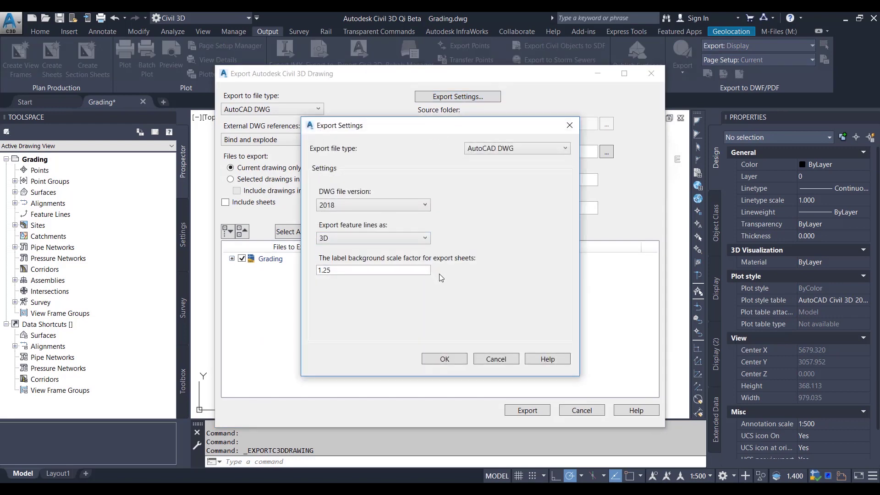
left_click(444, 359)
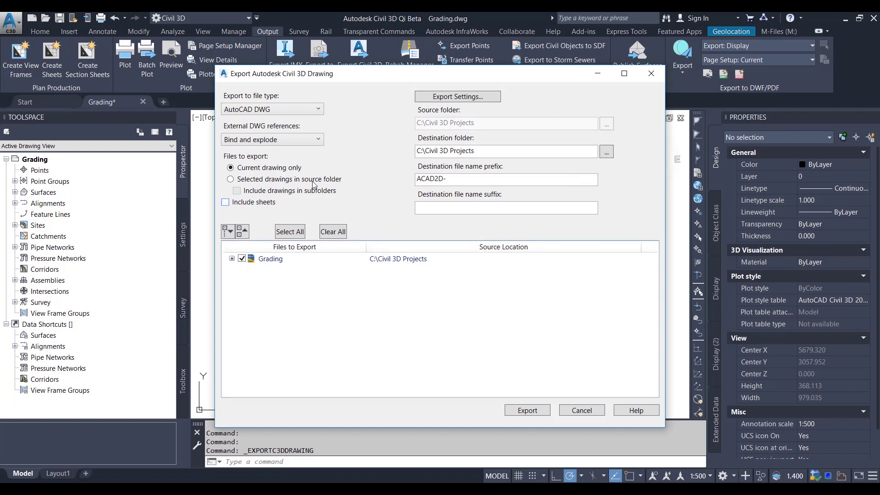
Export the Grading drawing with external DWG references set to Bind and the file name prefix ACAD3D-, and close the export dialogs.
left_click(285, 140)
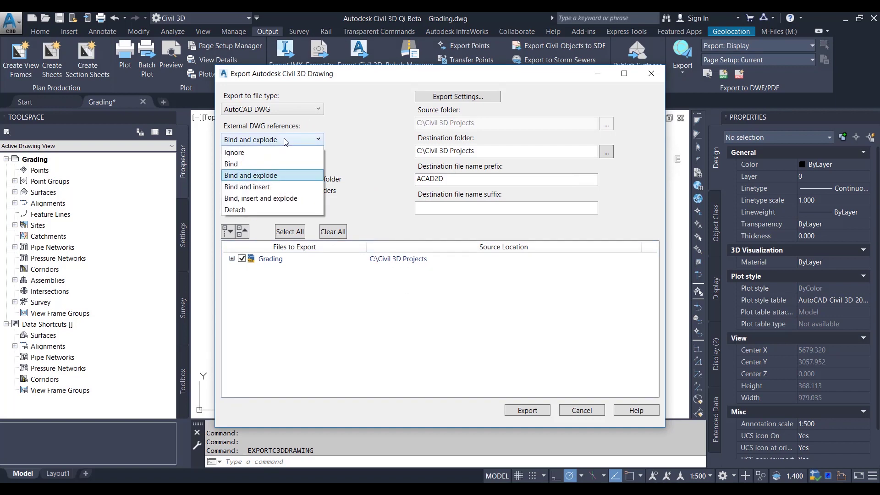
left_click(252, 164)
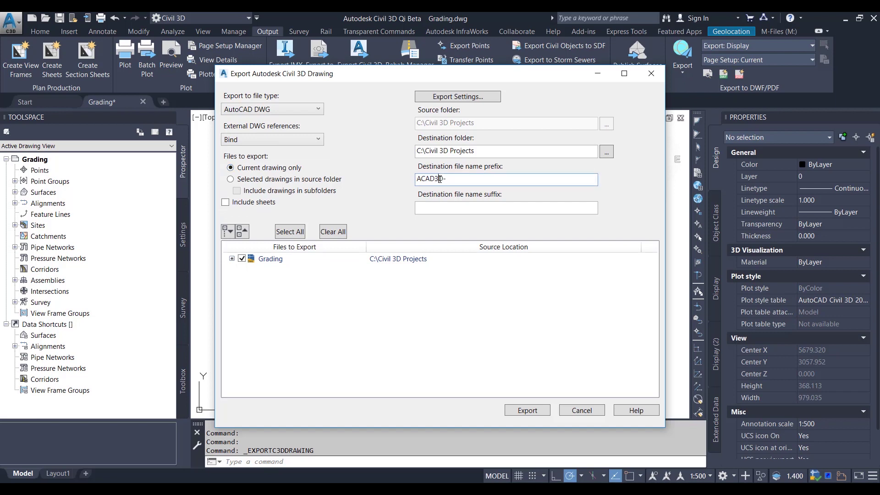
left_click(526, 411)
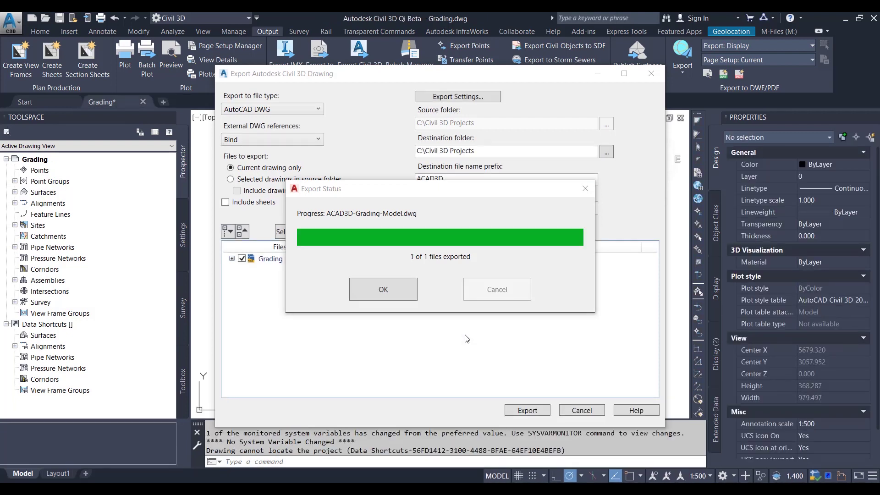
left_click(405, 287)
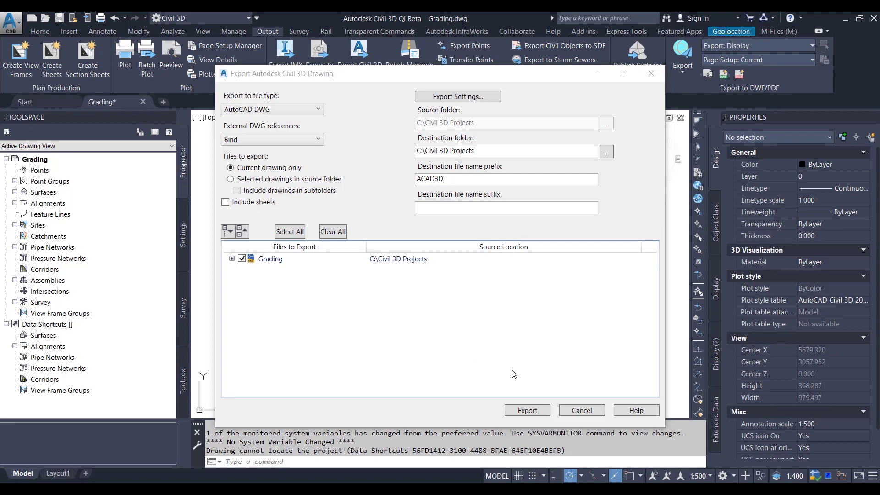
left_click(591, 408)
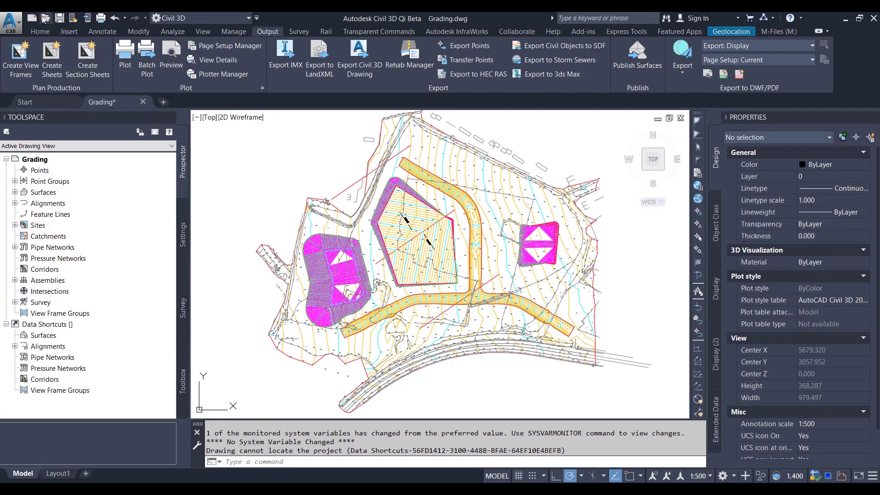
Open the exported drawing ACAD3D-Grading-Model.dwg from the Civil 3D Projects folder.
left_click(45, 18)
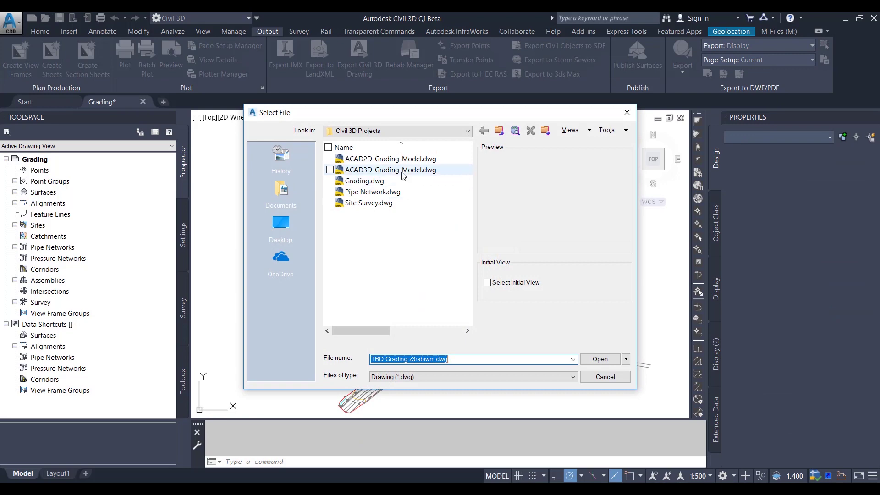
left_click(402, 170)
left_click(601, 360)
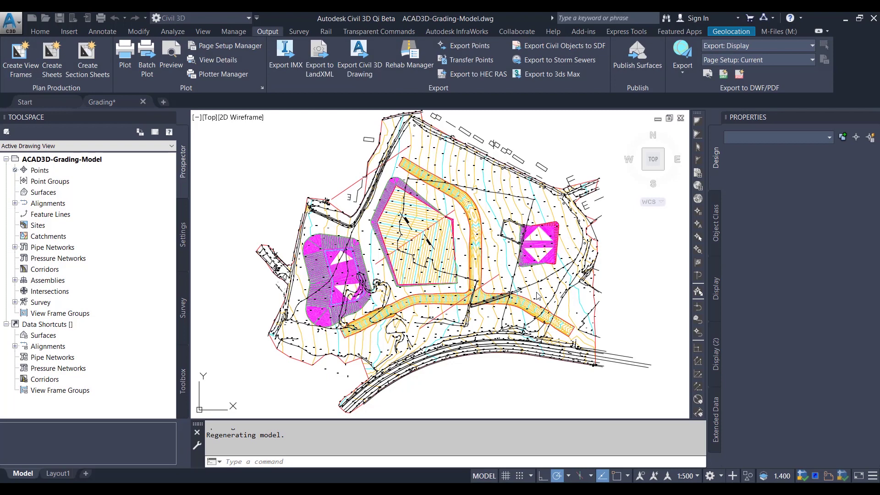
Inspect the Site Survey block reference in the exported 3D drawing and clear the selection.
left_click(538, 296)
scroll(453, 287, "up", 4)
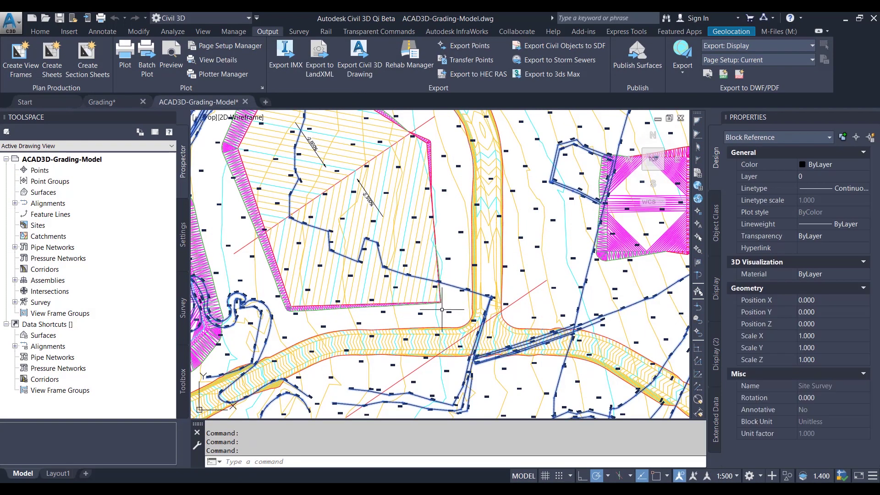
scroll(442, 310, "down", 5)
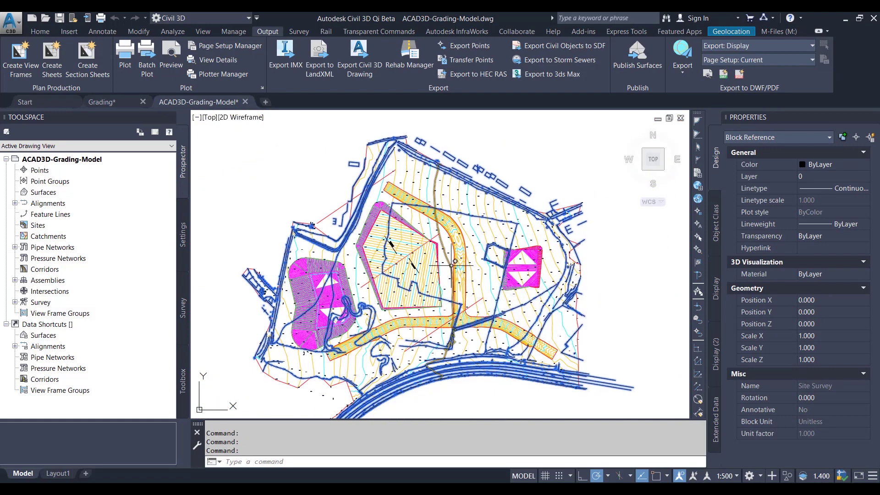
key("Escape")
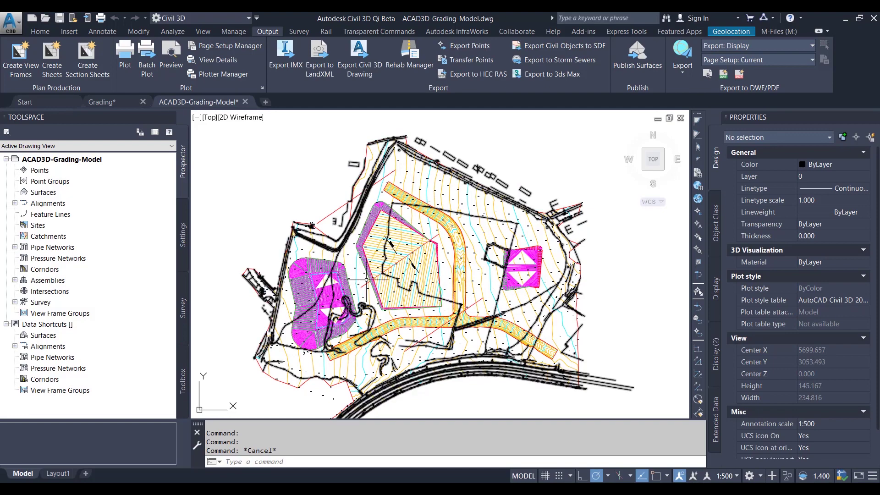
Select the red exported feature line northwest of the graded platform and step through its vertices to compare their Z elevations.
scroll(367, 279, "up", 5)
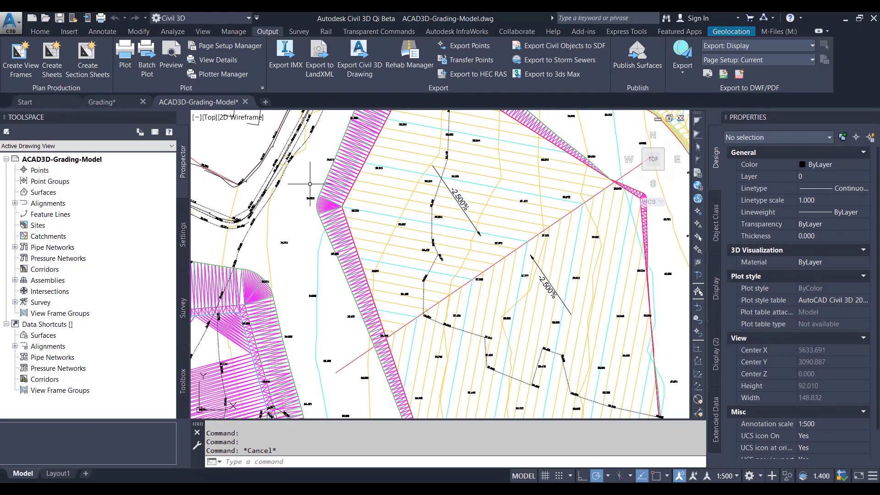
scroll(266, 181, "down", 2)
scroll(275, 150, "up", 2)
middle_click_drag(285, 158, 355, 246)
scroll(356, 246, "down", 2)
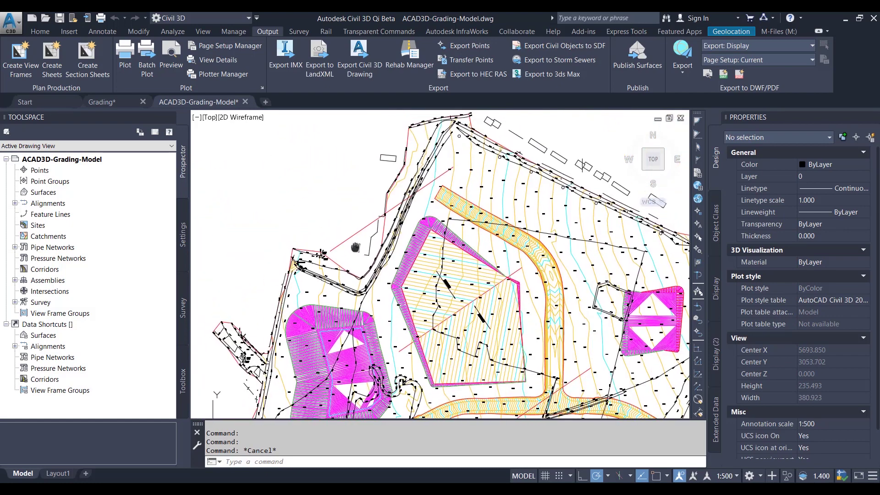
scroll(356, 246, "up", 4)
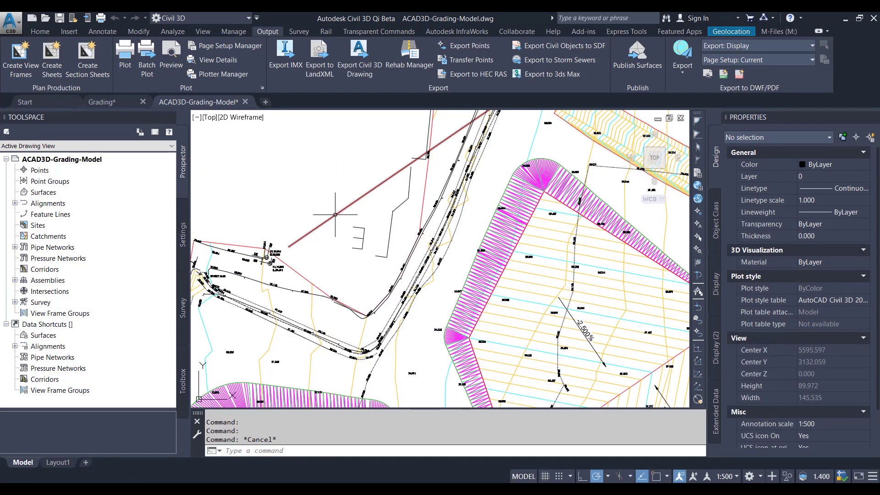
left_click(339, 212)
mouse_move(451, 188)
middle_mouse_down()
mouse_move(481, 276)
mouse_move(433, 340)
mouse_move(426, 298)
middle_mouse_up()
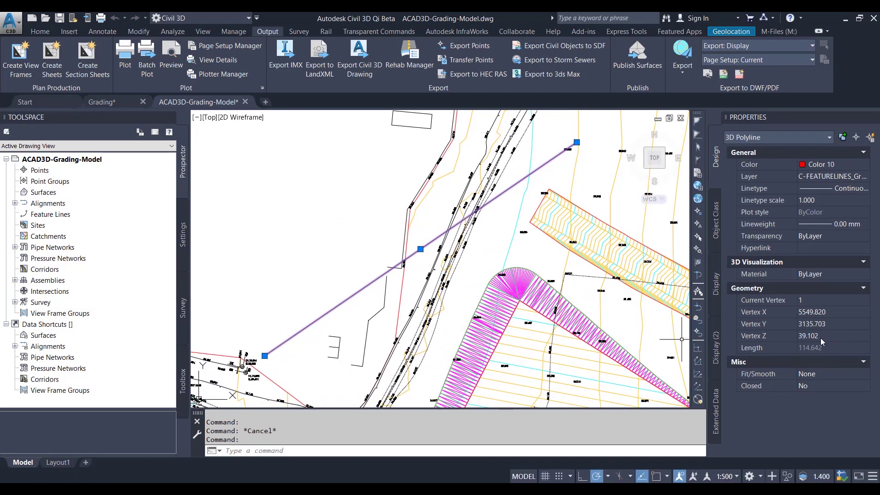
left_click(840, 300)
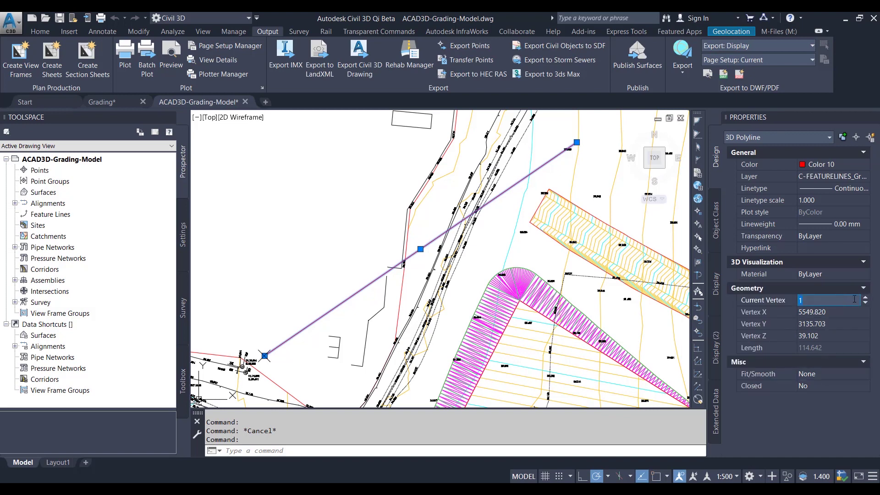
left_click(865, 298)
left_click(866, 298)
left_click(865, 298)
key("Escape")
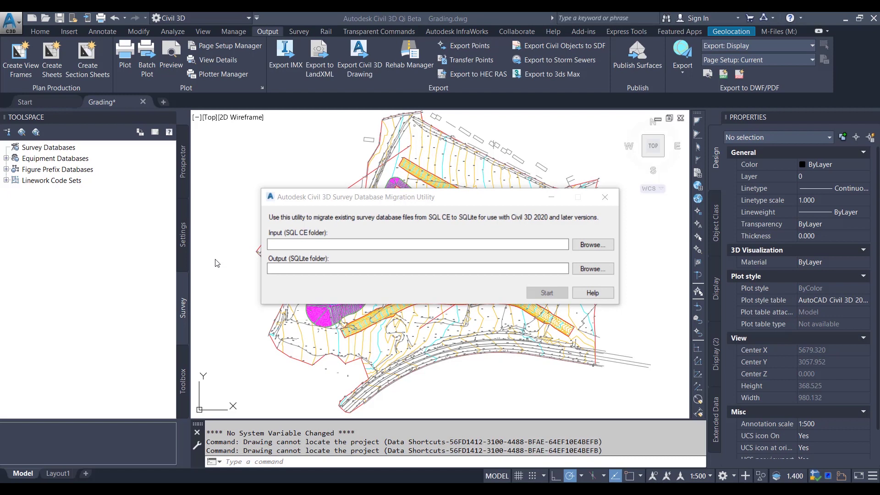
Examine the SQL CE input folder and SQLite output folder fields of the Survey Database Migration Utility.
left_click(472, 197)
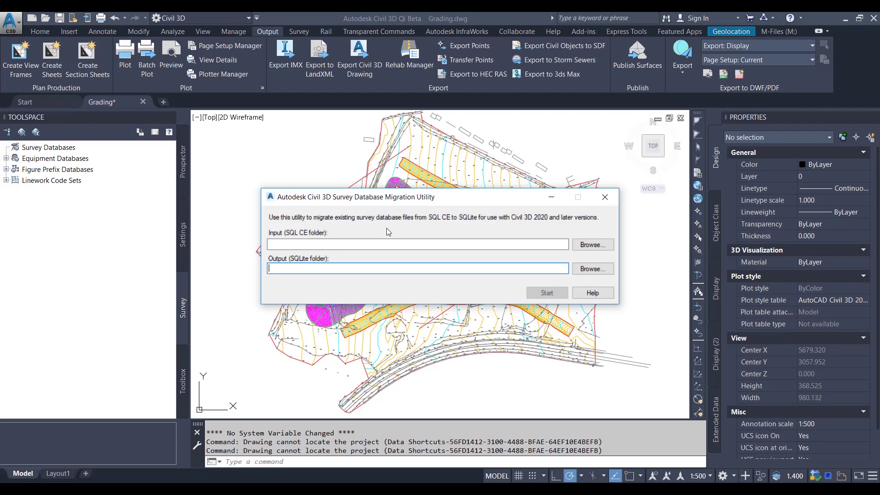
left_click(311, 244)
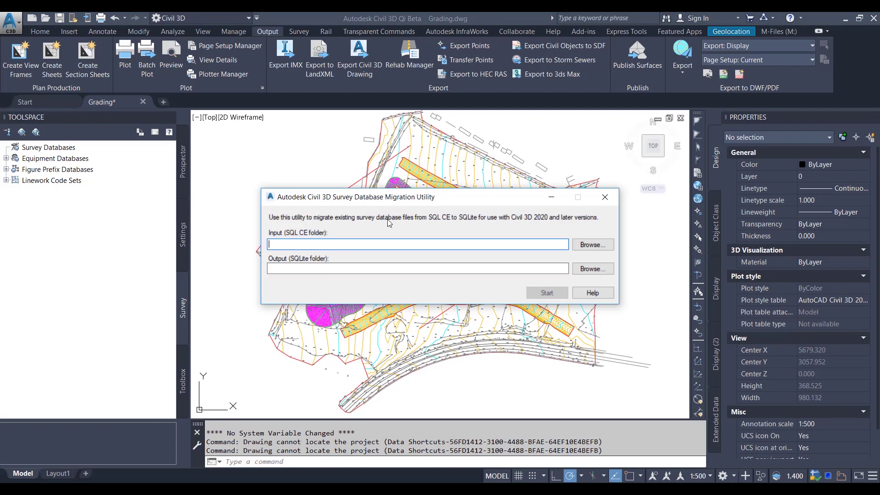
left_click(298, 267)
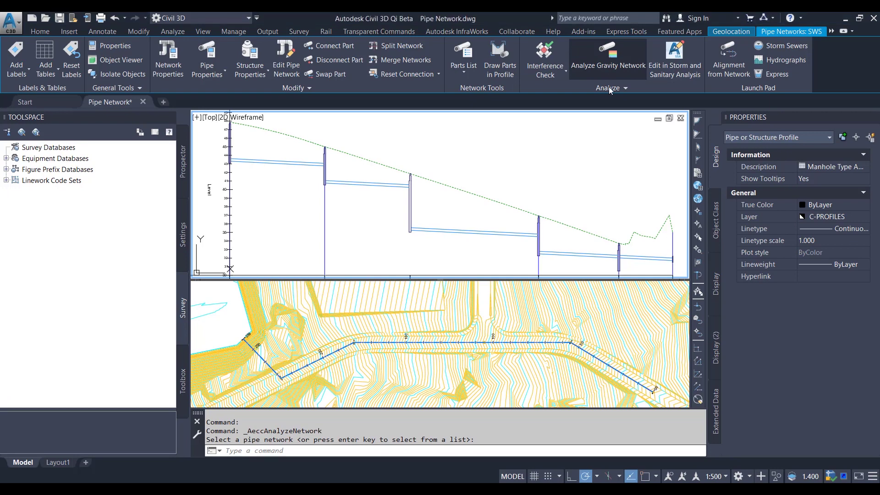
Start Analyze Gravity Network for the SWS pipe network and clear the pipe and structure selection in the drawing.
left_click(608, 53)
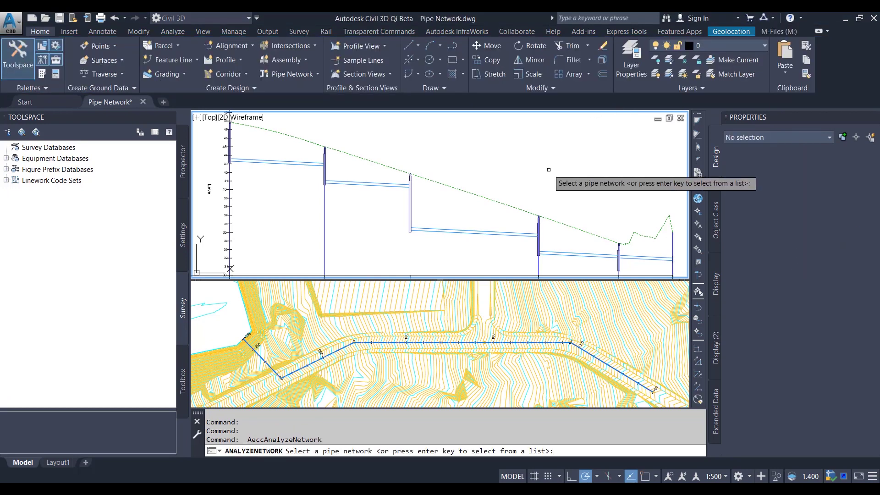
key("Return")
key("Return")
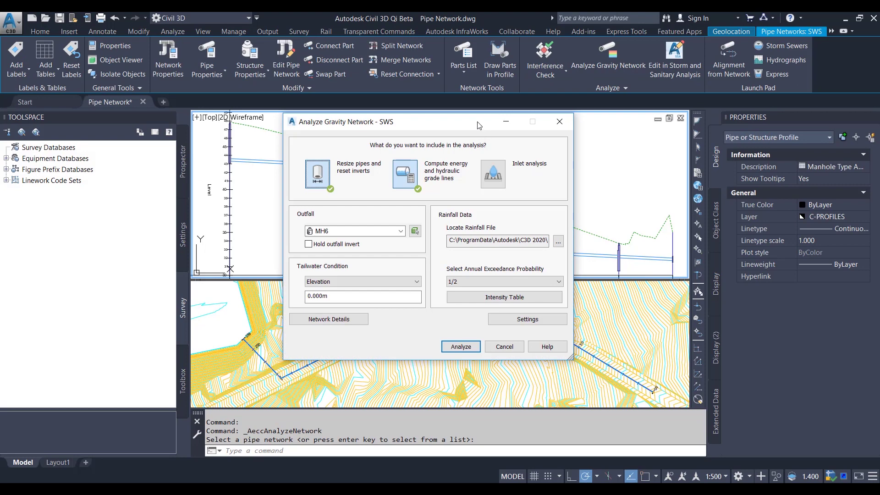
left_click_drag(478, 125, 442, 130)
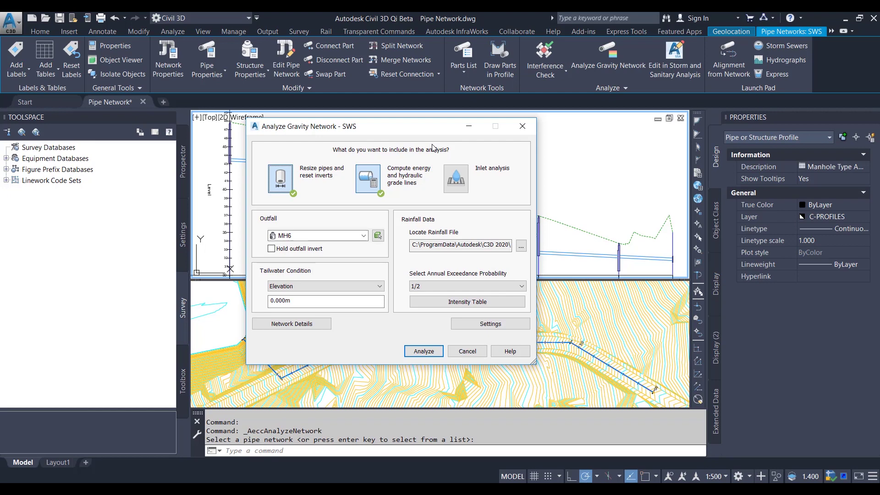
left_click_drag(417, 131, 406, 131)
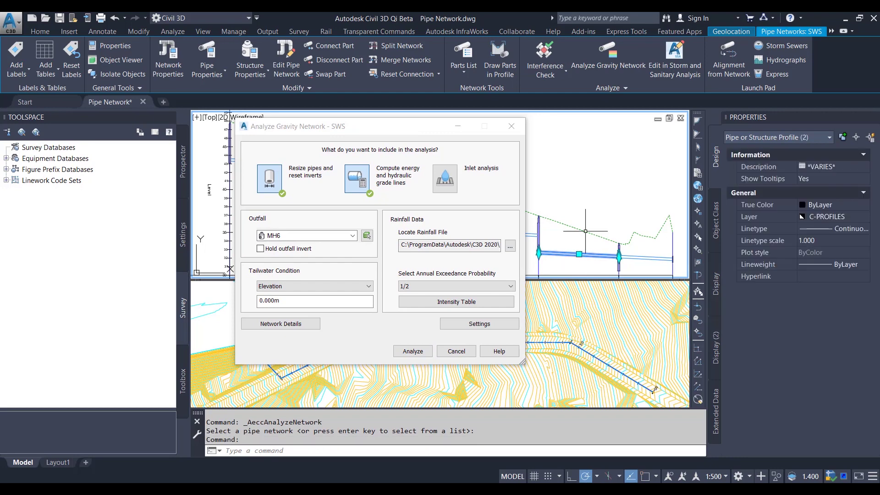
key("Escape")
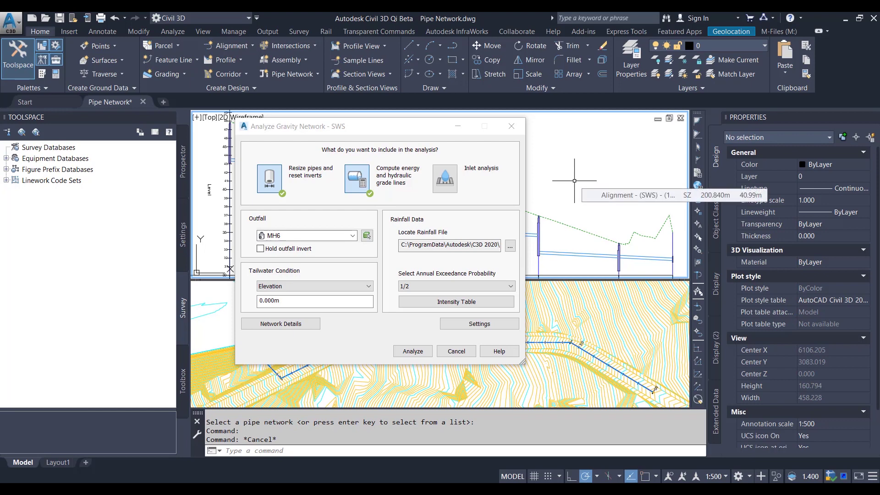
left_click(362, 130)
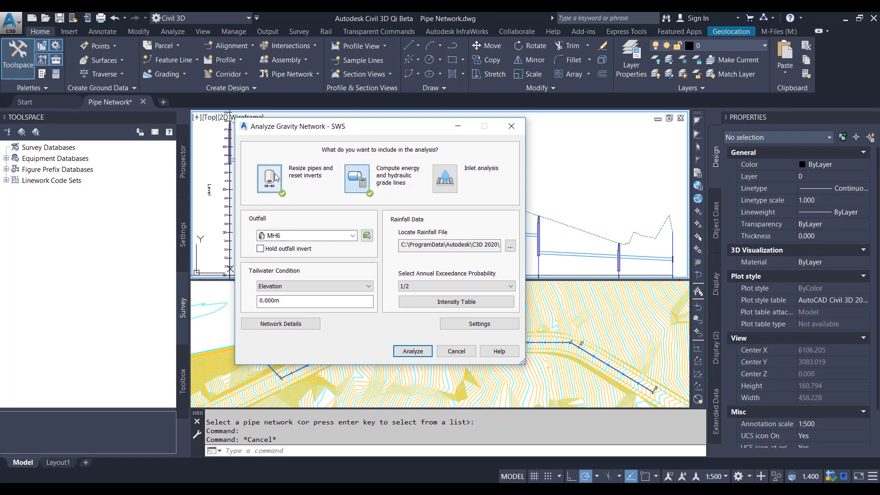
Exclude resizing pipes and resetting inverts from the gravity network analysis and include inlet analysis.
left_click(448, 183)
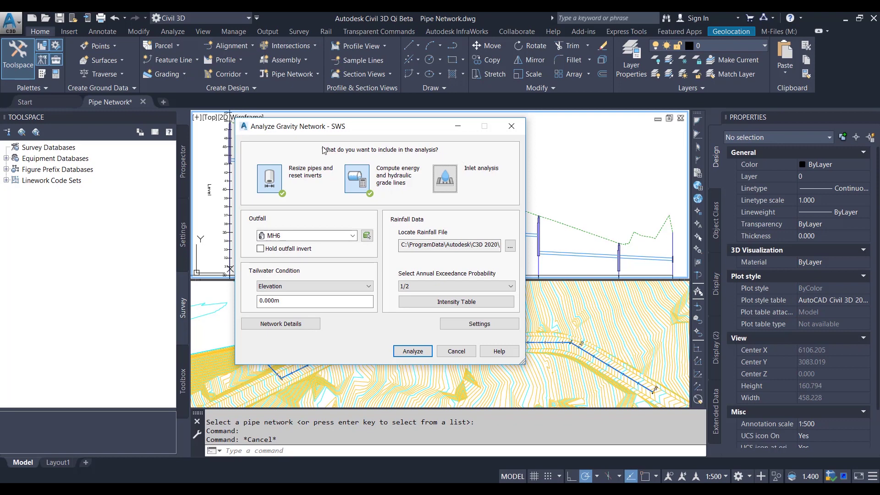
left_click(276, 188)
left_click(448, 186)
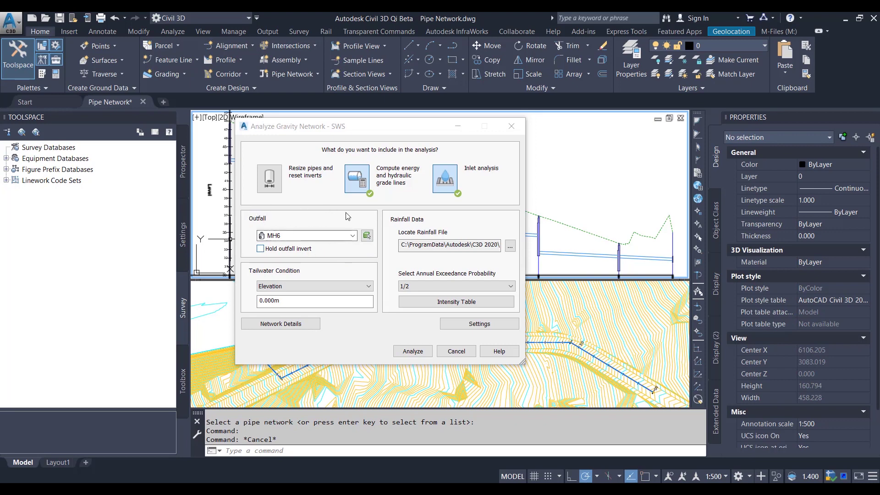
Check the outfall structure choices and the available IDF rainfall files, keeping the current selections.
left_click(345, 236)
left_click(345, 236)
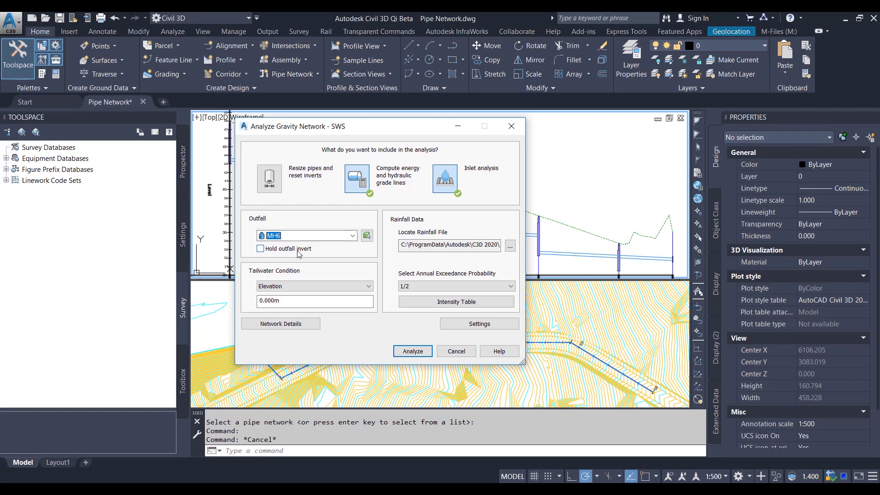
mouse_move(298, 254)
left_click(510, 247)
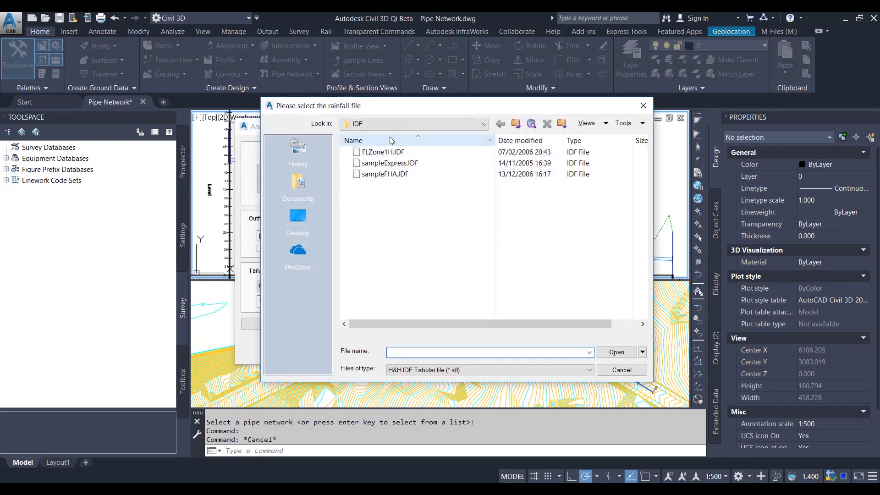
left_click(621, 369)
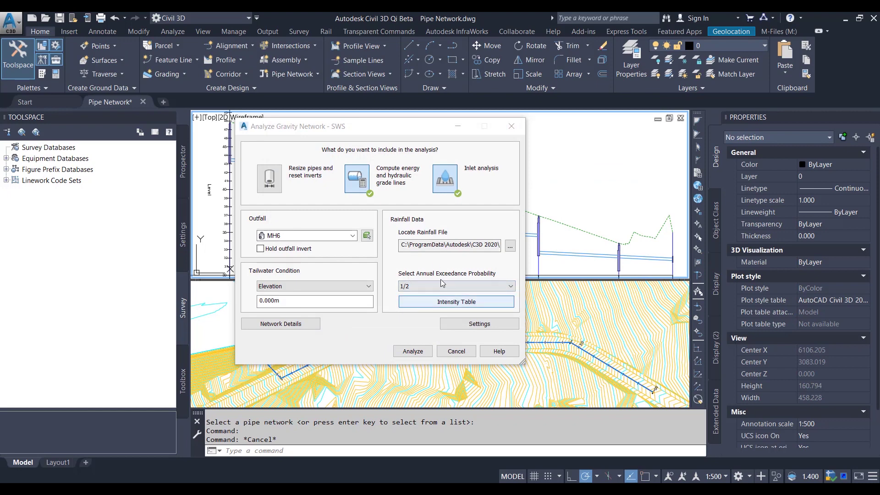
Review the annual exceedance probability options and the rainfall intensity table for the gravity network analysis.
left_click(511, 286)
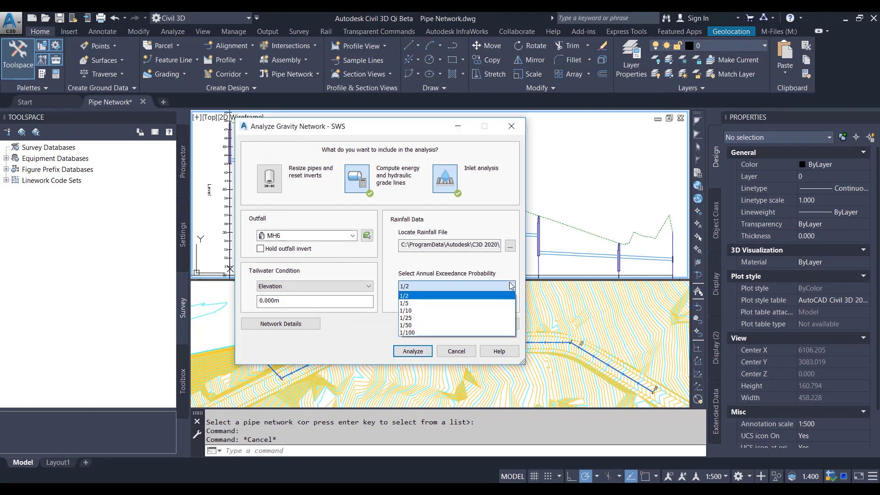
left_click(511, 286)
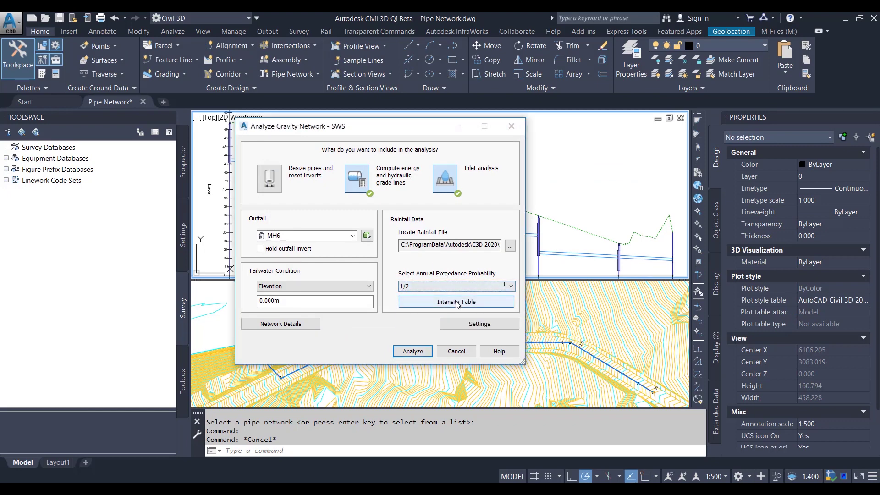
left_click(457, 302)
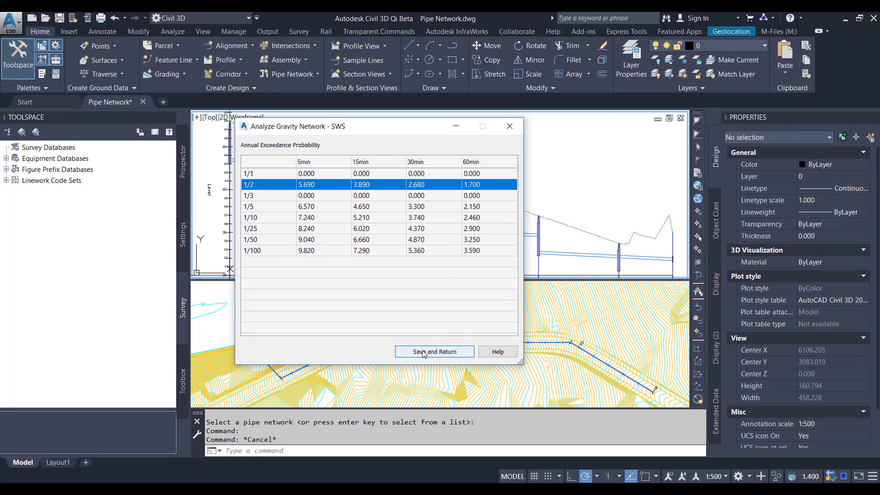
left_click(452, 351)
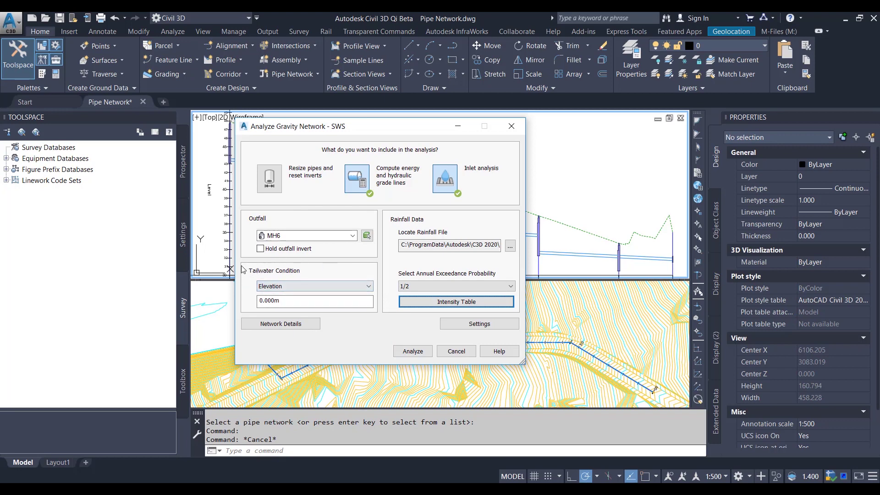
Set the tailwater condition to Normal depth and move the analysis dialog clear of the profile view.
left_click(369, 287)
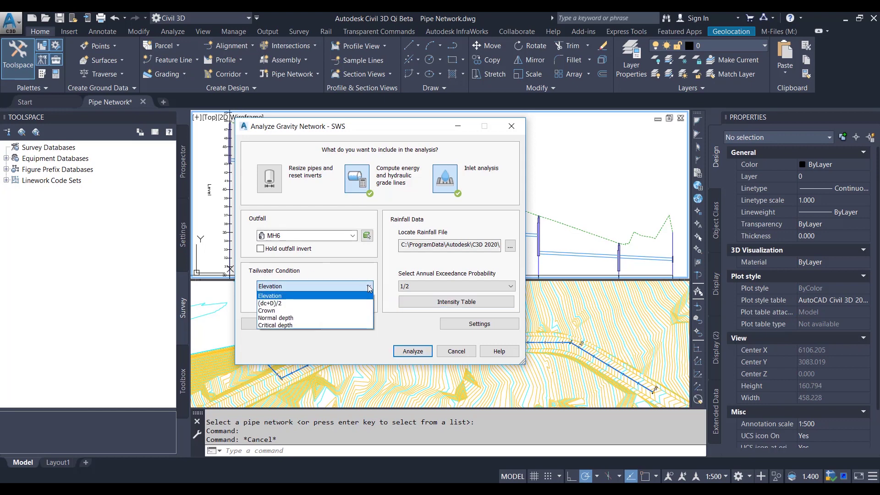
left_click(296, 319)
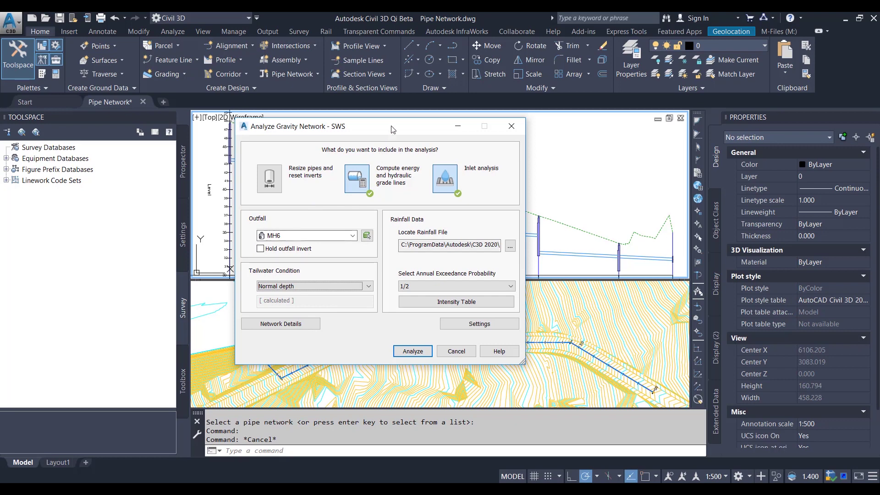
left_click_drag(387, 129, 360, 128)
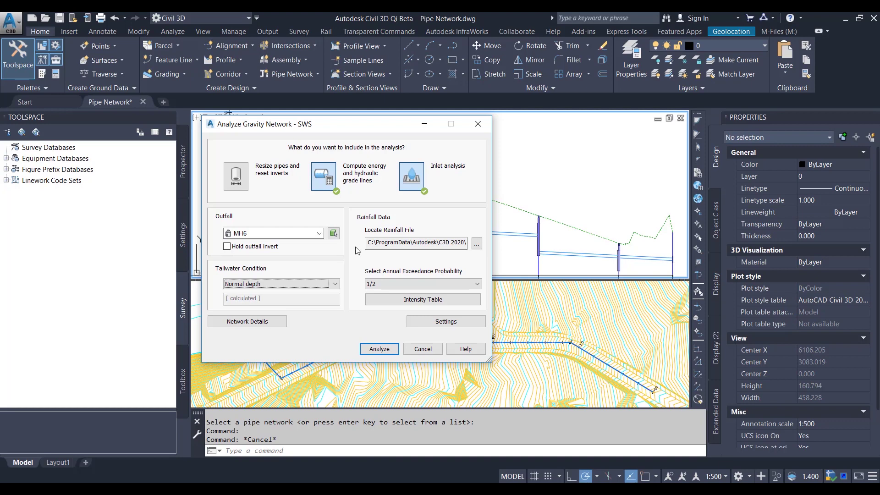
Open the structure properties of manhole MH4 from the profile view and move them clear of the analysis settings.
left_click(272, 321)
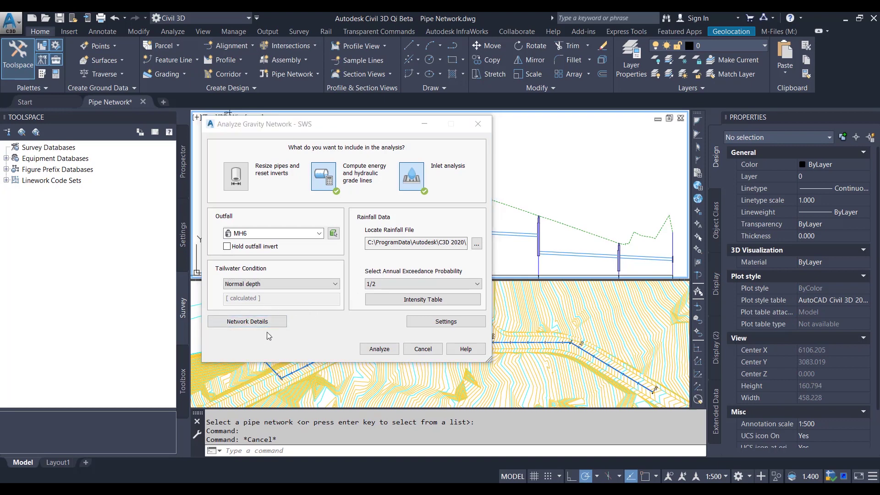
left_click(225, 327)
left_click(540, 231)
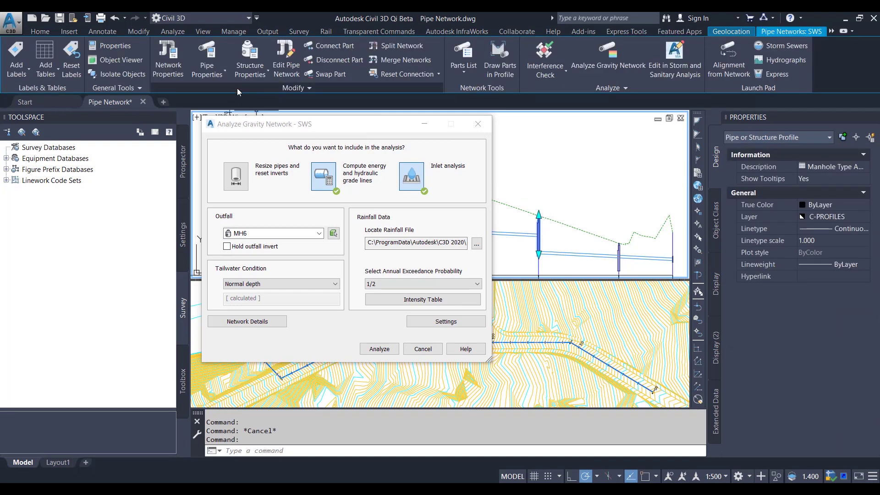
left_click(251, 51)
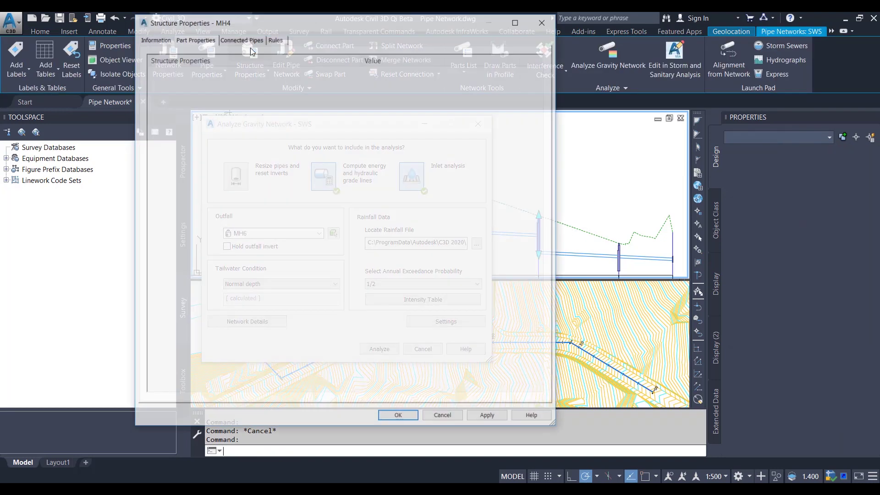
left_click_drag(328, 28, 553, 31)
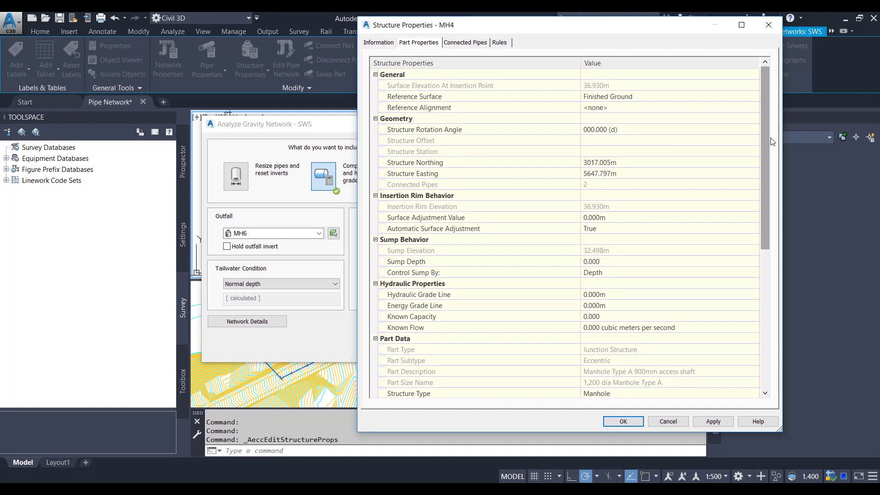
Try changing MH4's structure type to Curb inlet in its part data.
scroll(771, 161, "down", 2)
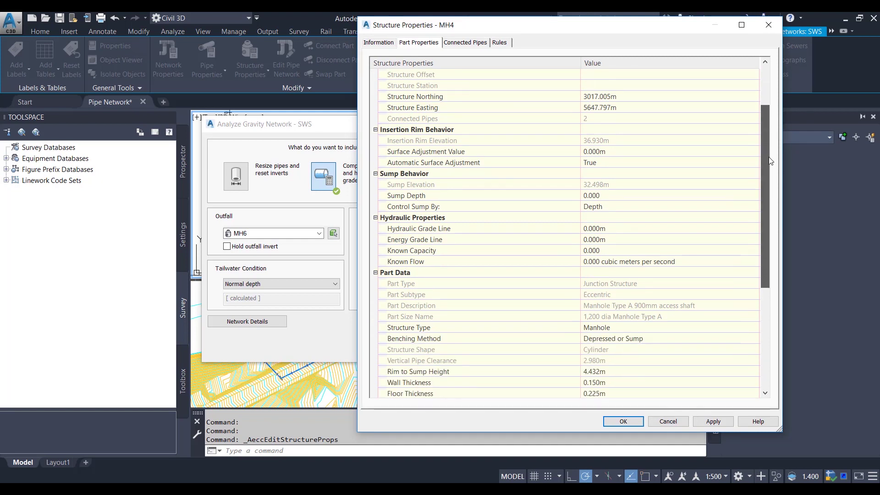
left_click_drag(771, 160, 771, 254)
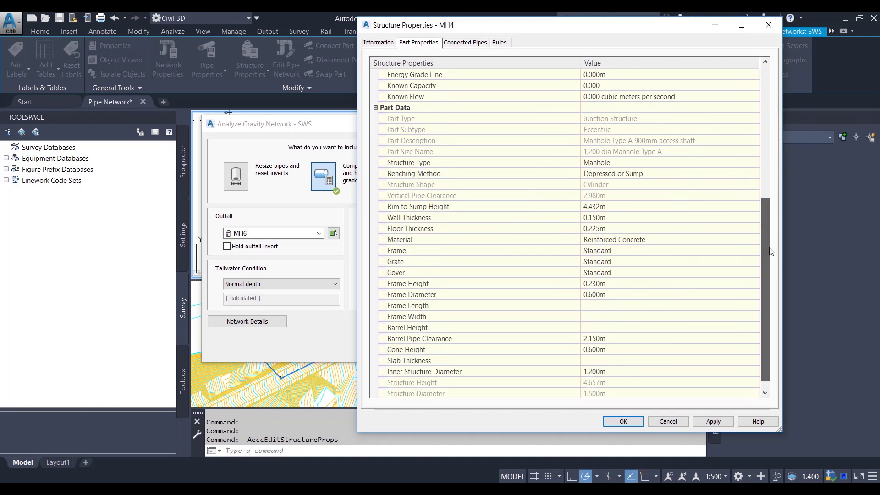
left_click(673, 164)
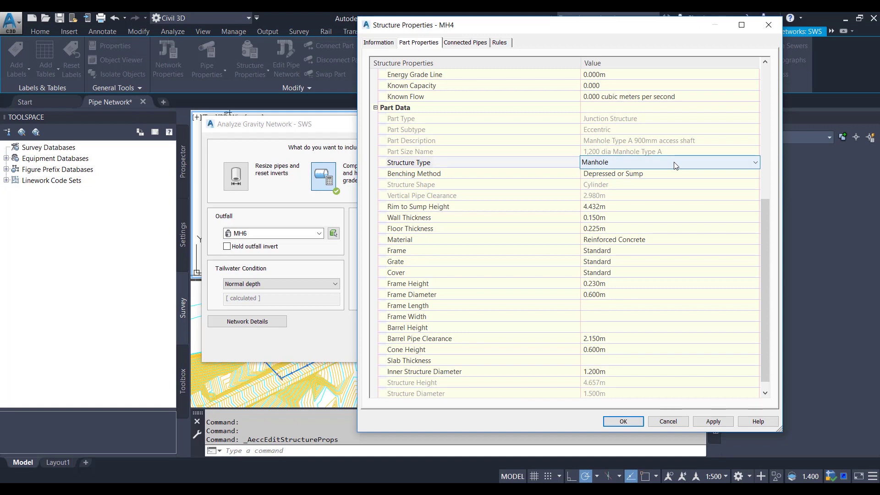
left_click(753, 163)
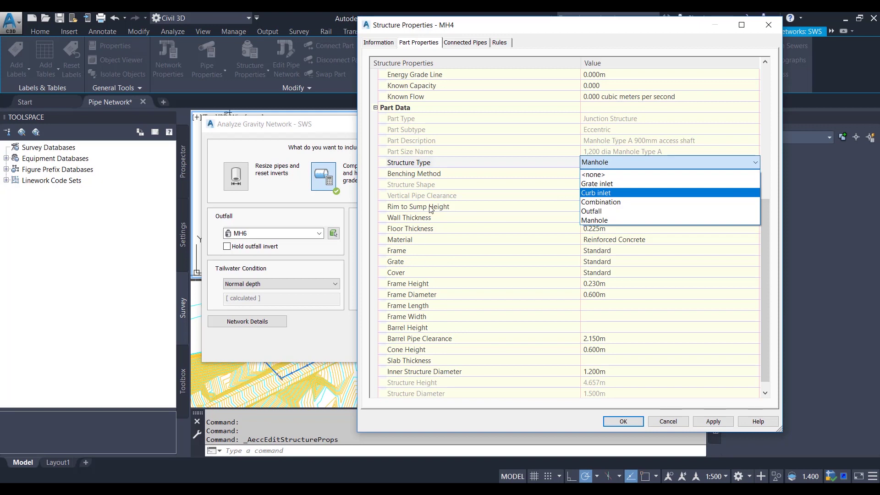
left_click(622, 197)
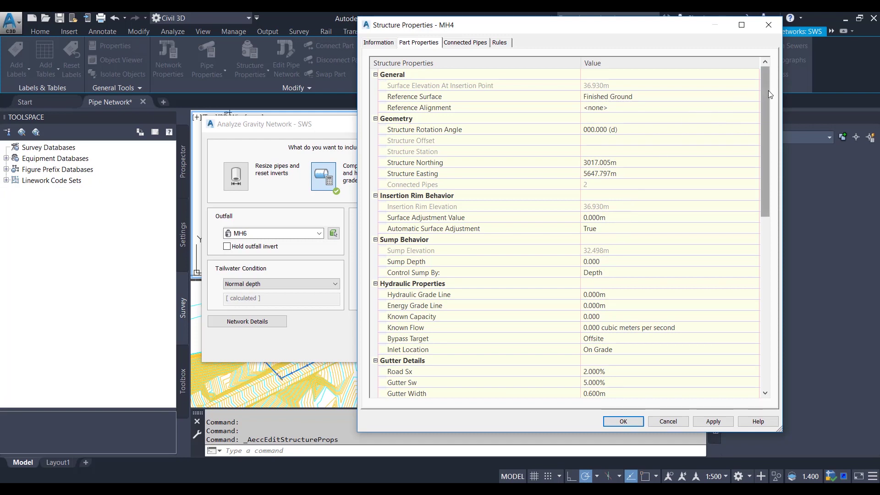
Check MH4's hydraulic and gutter properties and the bypass target choices, and close the structure properties without saving.
left_click_drag(768, 94, 762, 157)
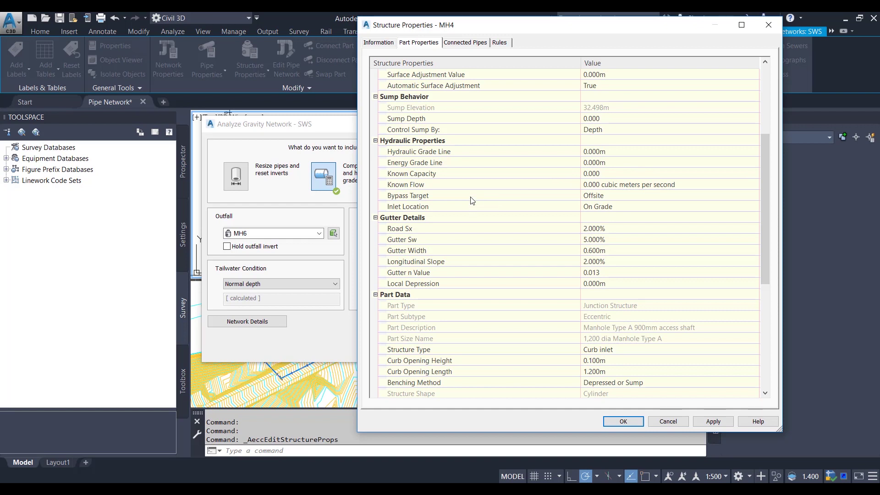
left_click(610, 196)
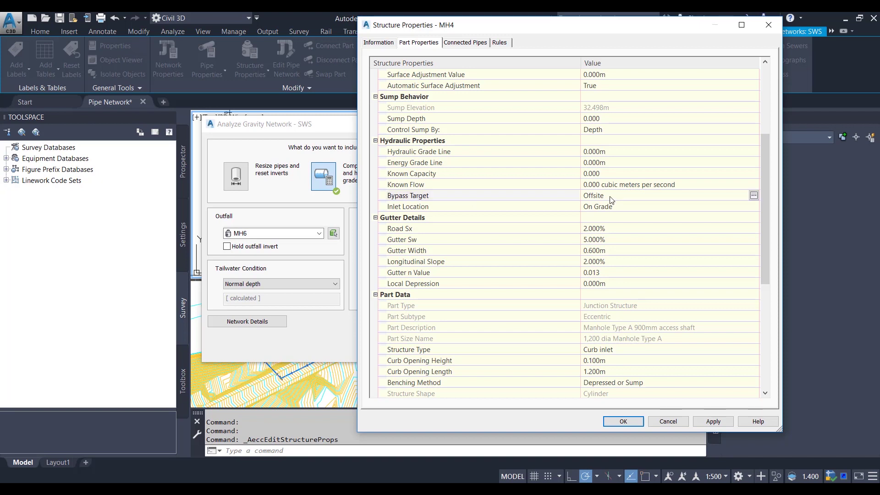
left_click(754, 196)
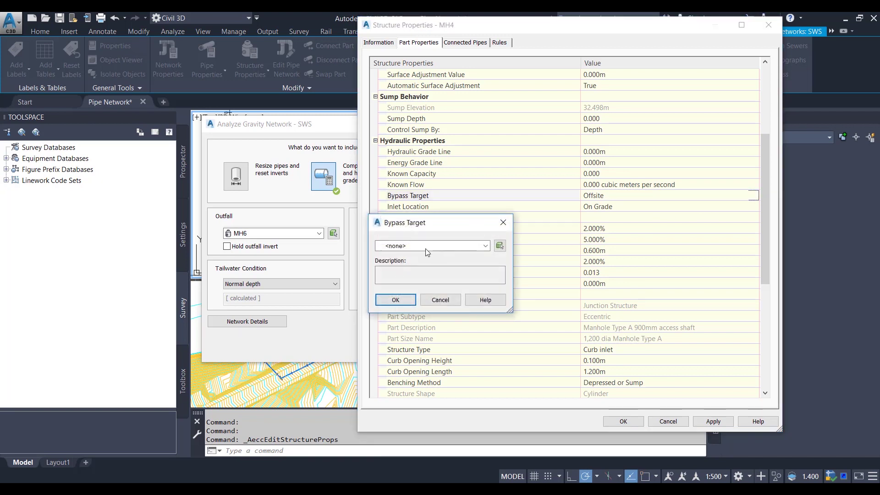
left_click(462, 248)
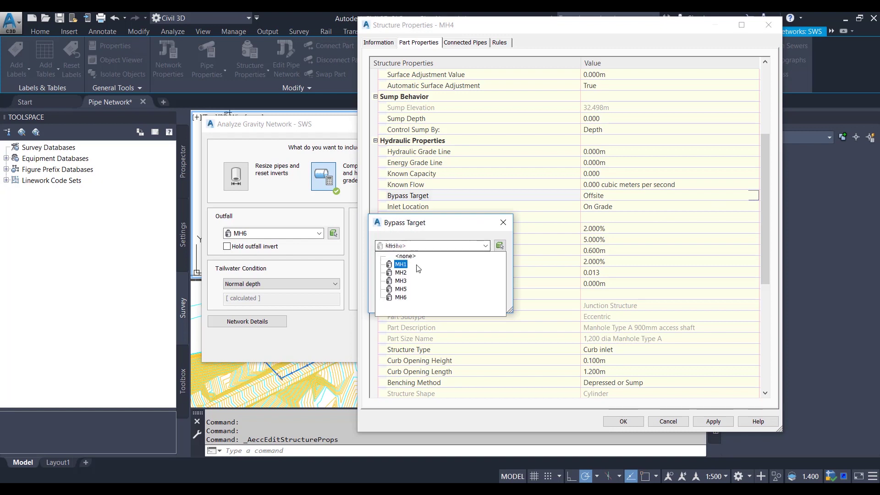
left_click(451, 225)
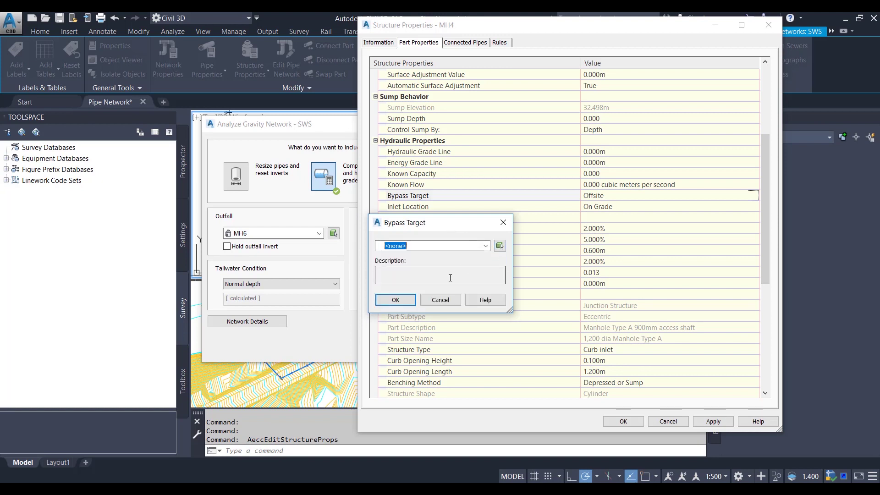
left_click(448, 302)
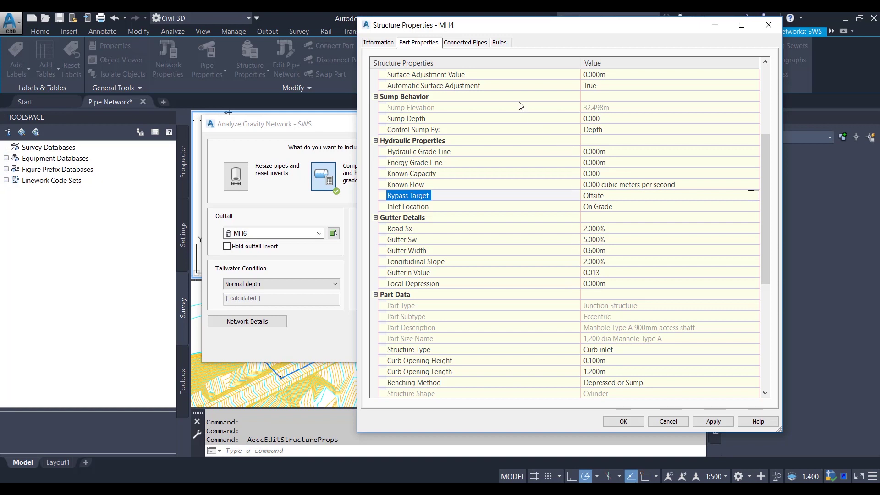
left_click(668, 421)
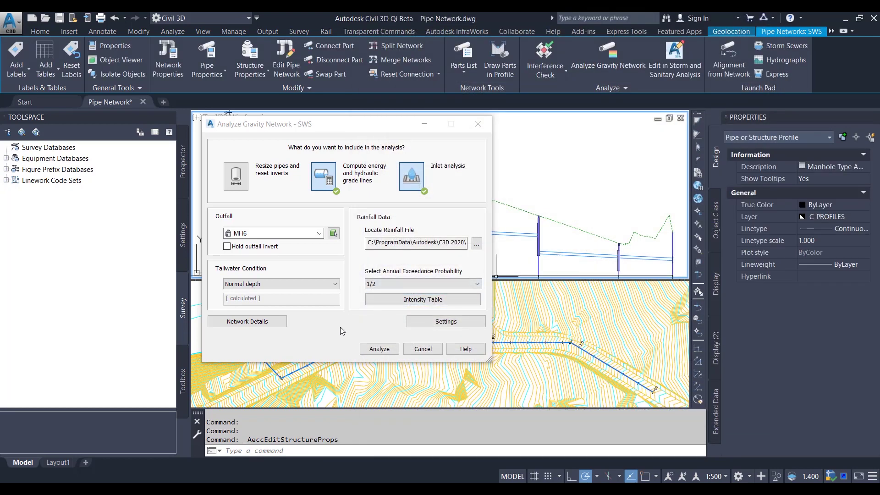
Open the network details of the gravity analysis and check the Express View choices, keeping All.
left_click(295, 125)
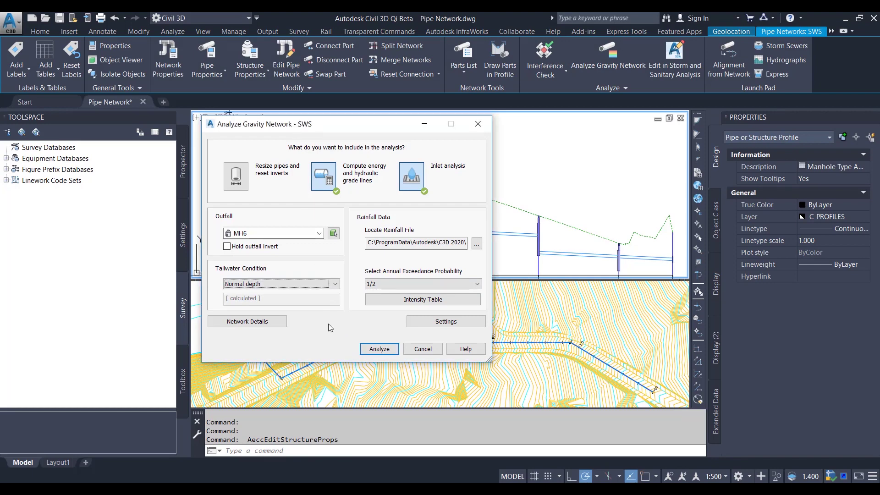
left_click(247, 323)
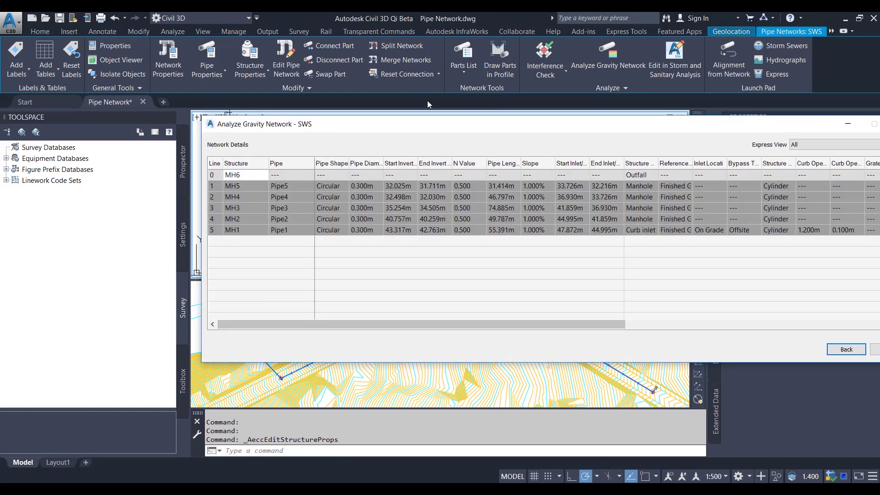
left_click_drag(462, 130, 324, 145)
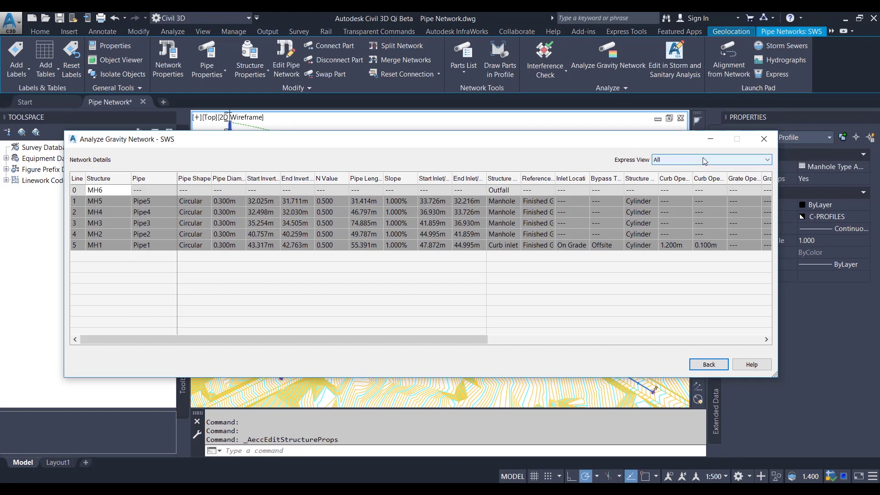
left_click(768, 160)
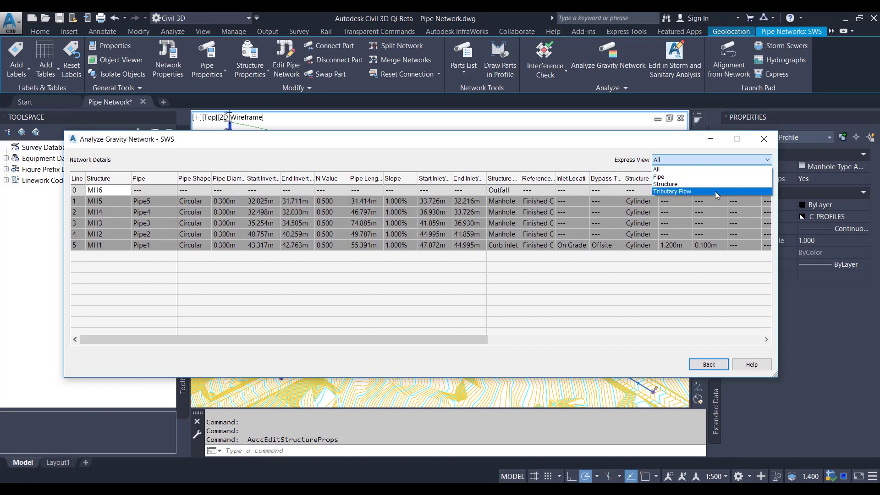
left_click(515, 147)
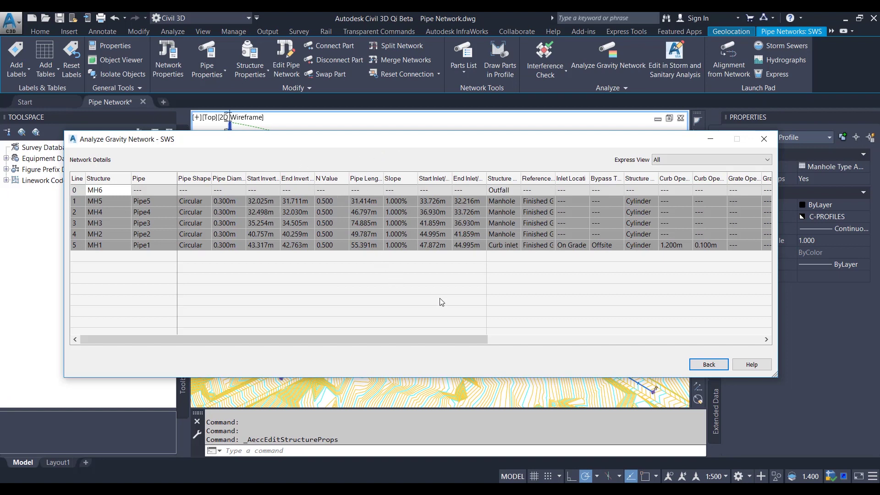
Set the N value of Pipe1 through Pipe5 to 0 in the network details table.
double_click(336, 202)
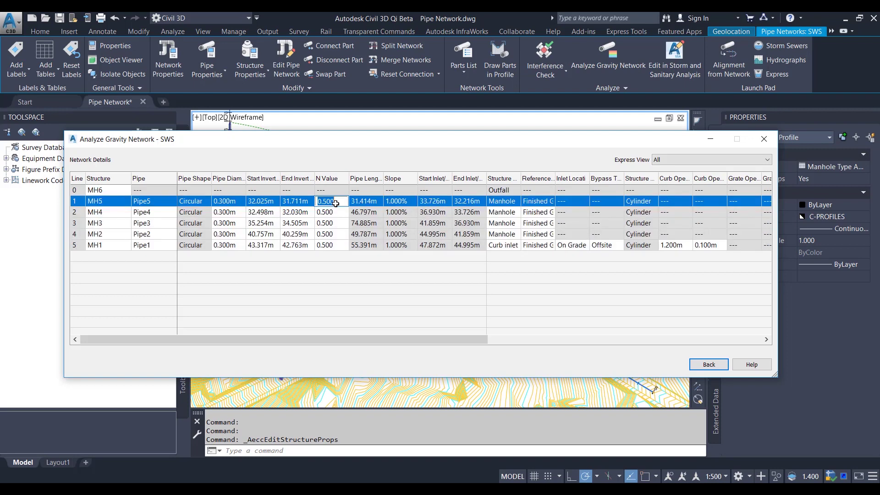
left_click(335, 245, "shift")
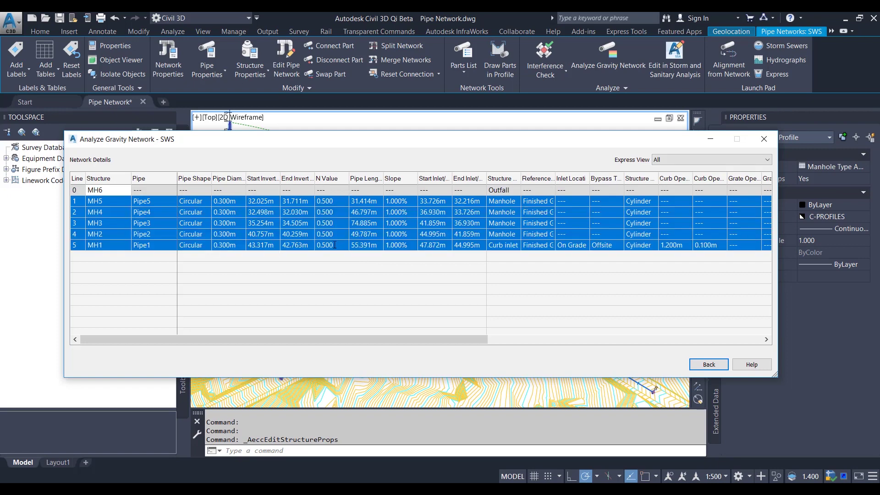
left_click(336, 202)
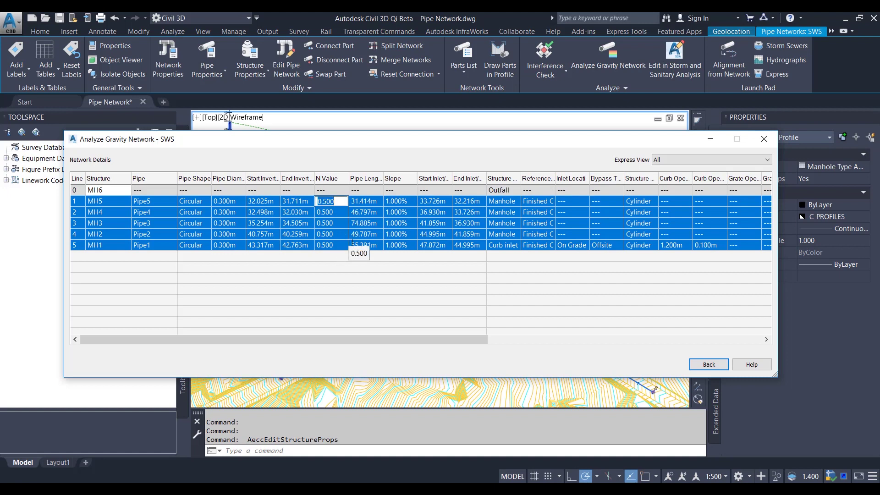
type("0")
key("Return")
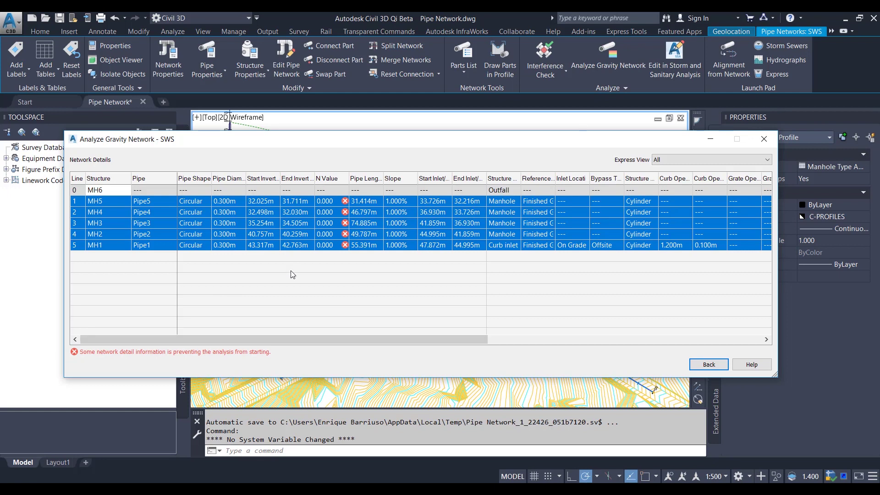
Set the N value of all five pipes to 0.02 in the network details table.
double_click(327, 201)
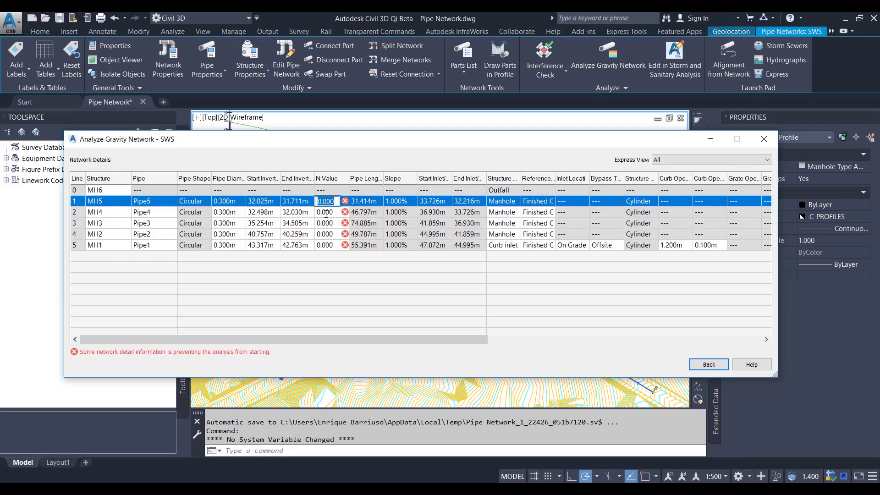
left_click(331, 245, "shift")
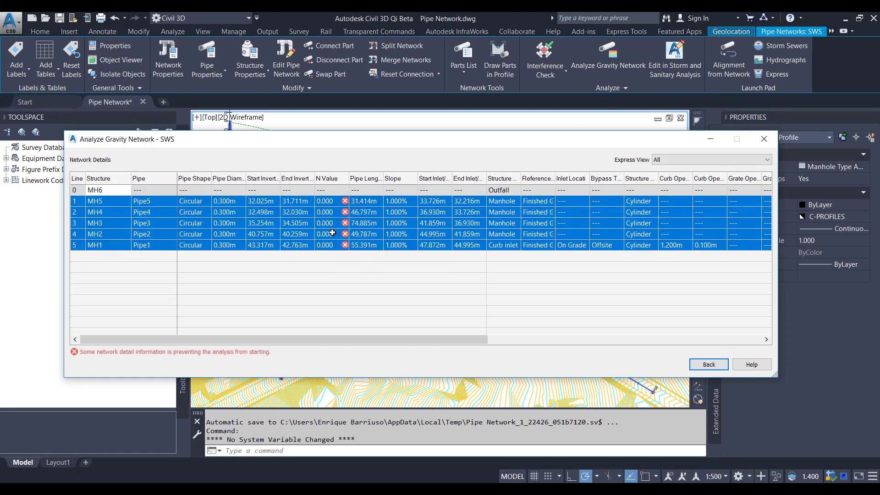
left_click(334, 200)
type(".02")
key("Return")
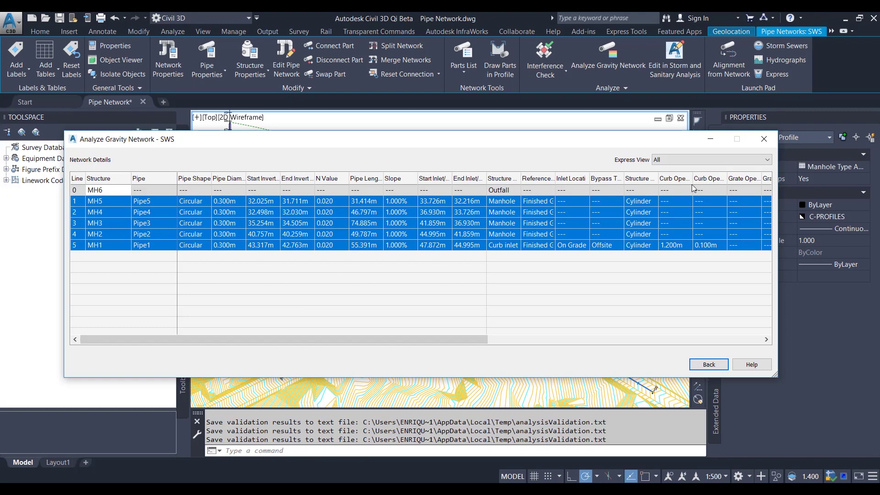
Review the list of columns that can be shown or hidden in the network details table, leaving it unchanged.
right_click(359, 182)
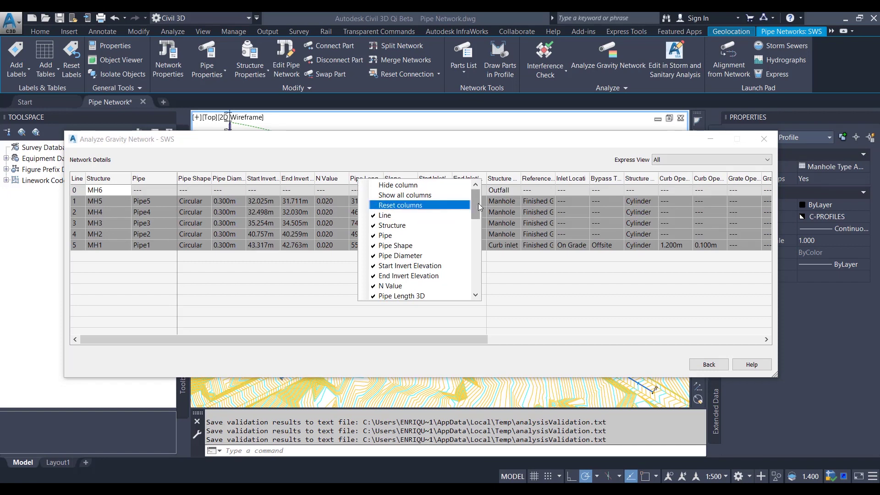
left_click_drag(477, 203, 478, 220)
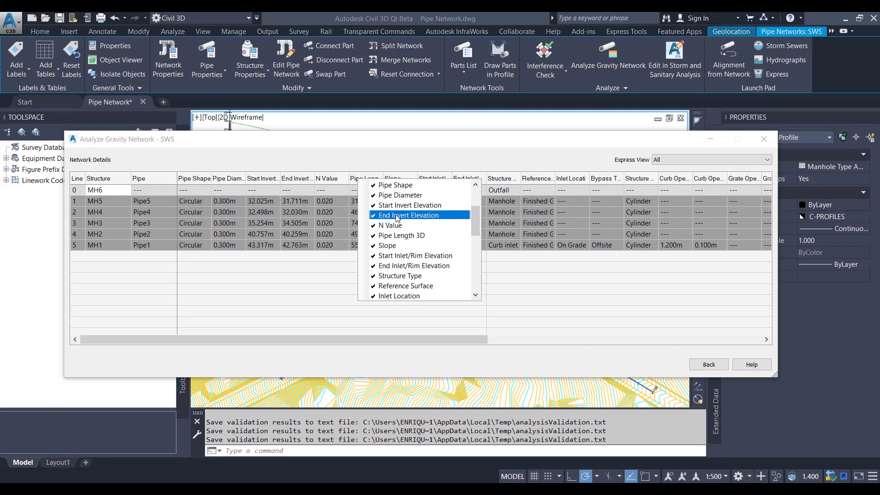
left_click_drag(477, 217, 475, 275)
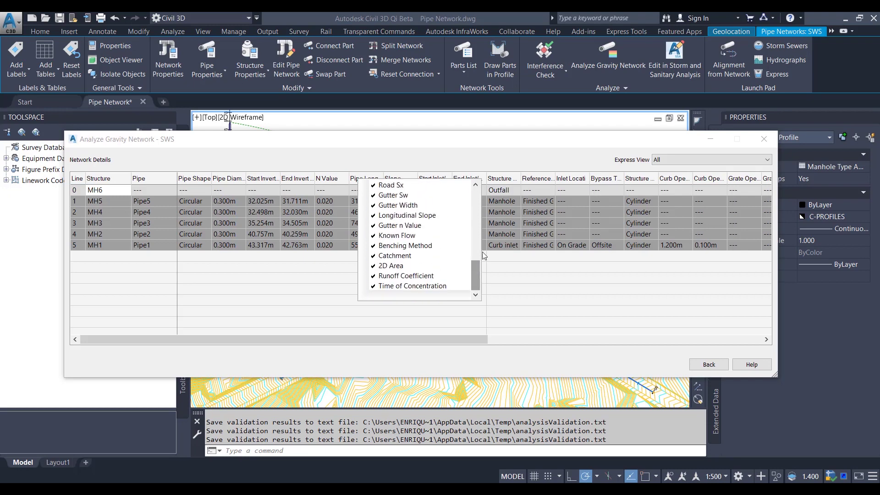
left_click(508, 215)
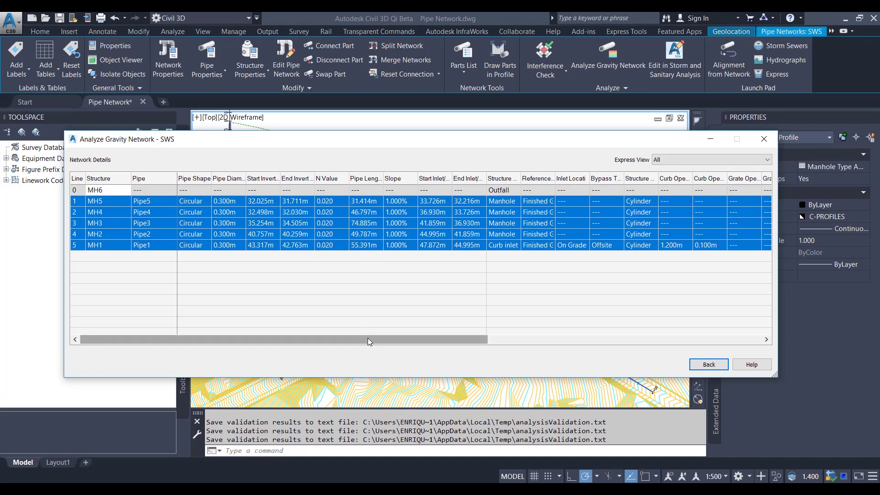
Review the inlet, gutter and catchment columns of the network details and return to the main analysis settings.
left_click_drag(368, 337, 666, 329)
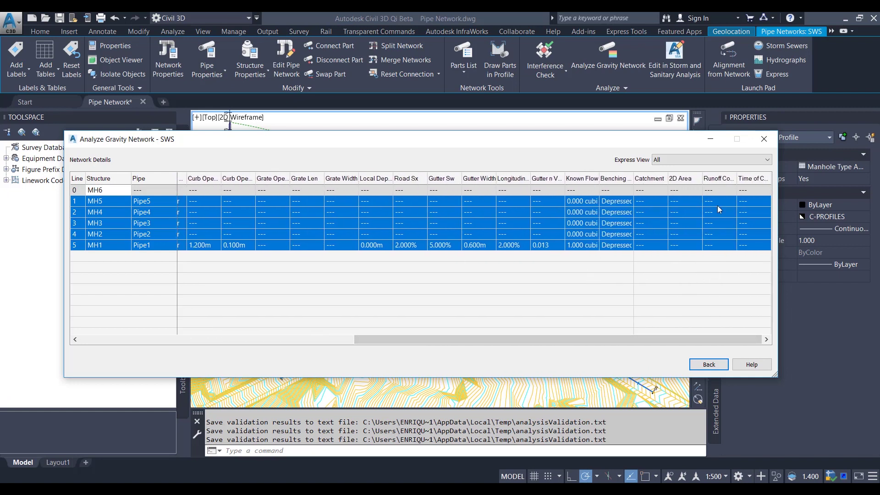
left_click_drag(624, 342, 265, 347)
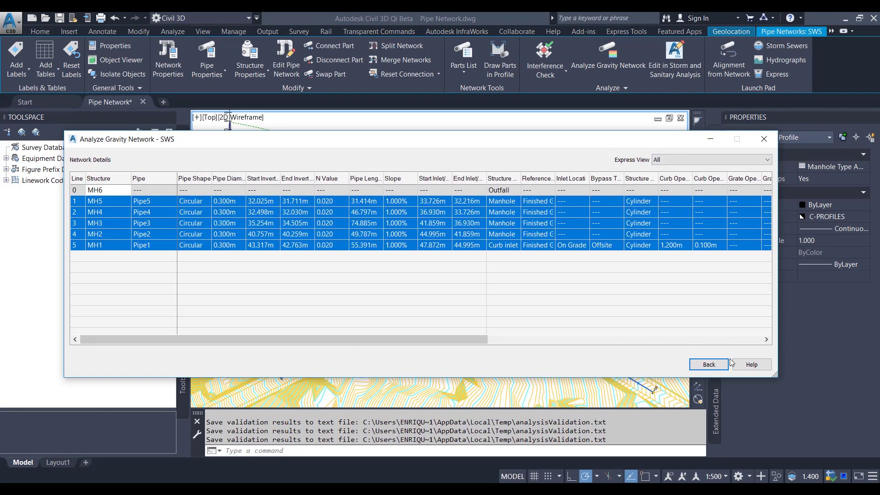
left_click(708, 366)
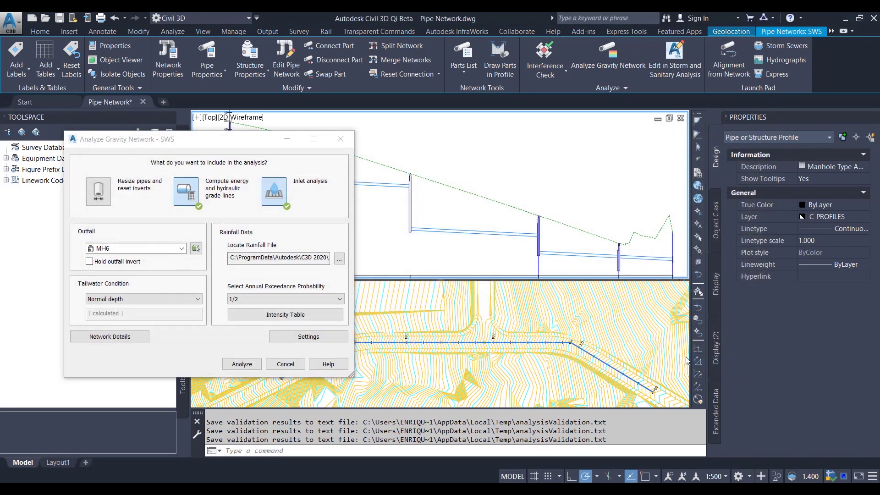
Review the pipe, tributary area and profile preview settings of the gravity analysis, leaving them as they are.
mouse_move(203, 139)
left_mouse_down()
mouse_move(468, 139)
mouse_move(418, 134)
left_mouse_up()
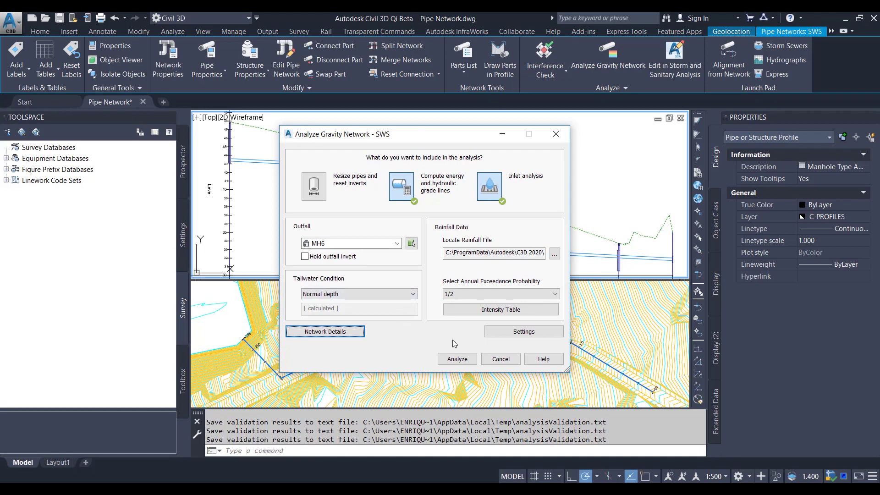
left_click(517, 338)
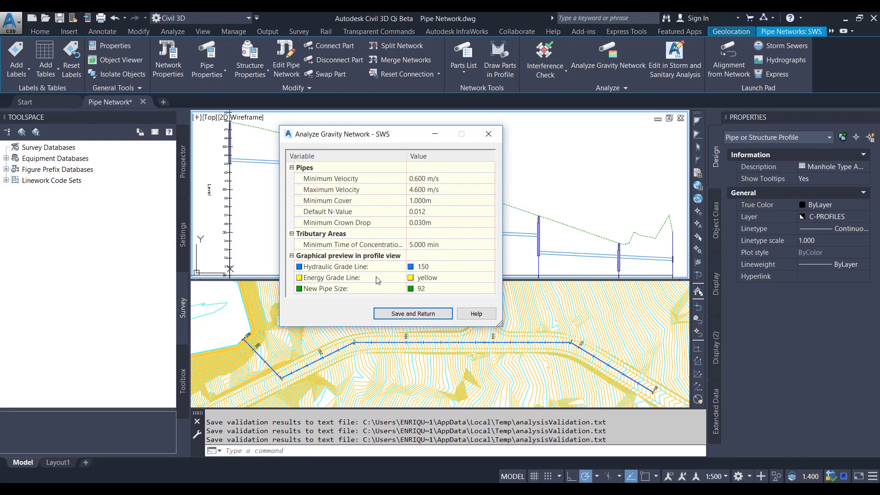
left_click(417, 314)
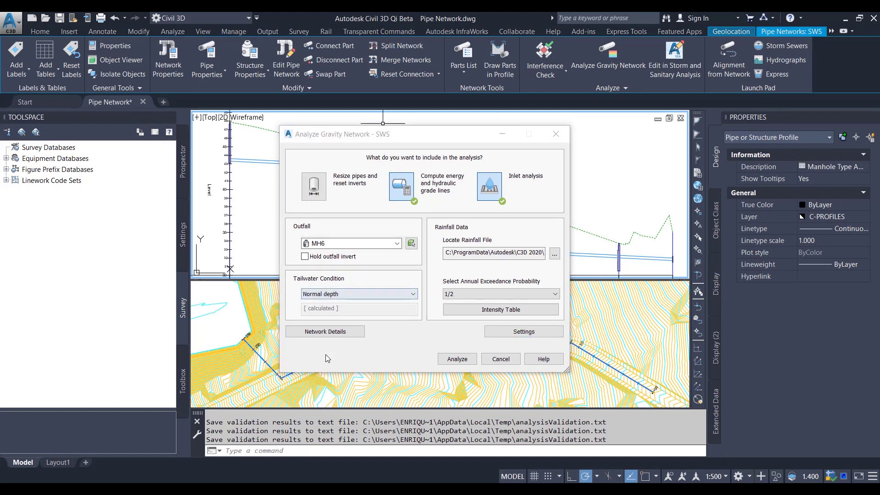
Run the gravity network analysis with grade lines and inlet analysis, and examine the velocity and performance results for Pipe5 through Pipe2.
left_click(458, 359)
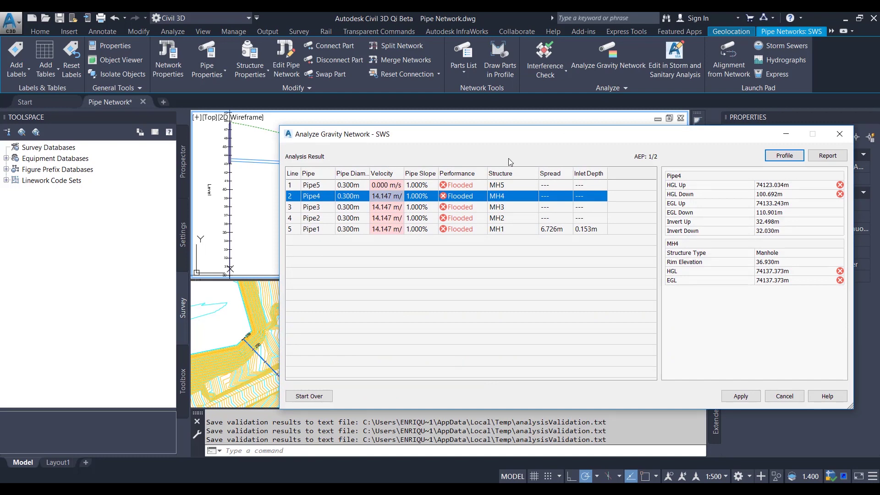
left_click_drag(538, 135, 425, 107)
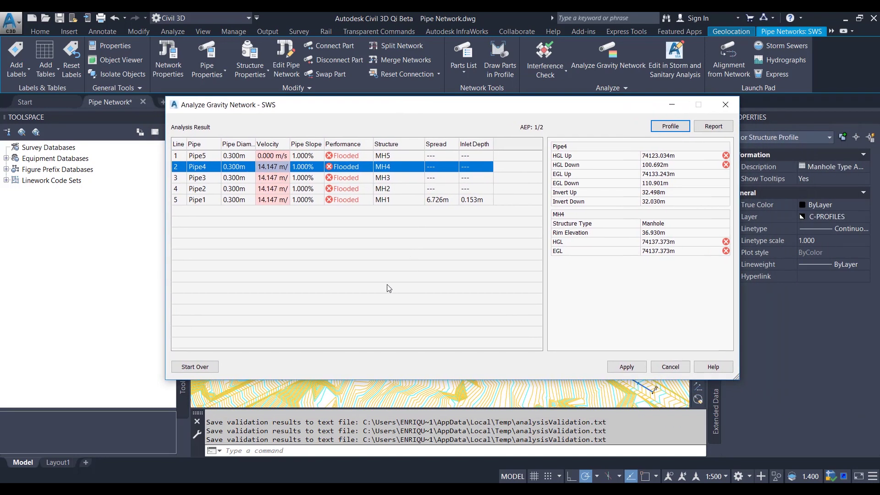
left_click(343, 156)
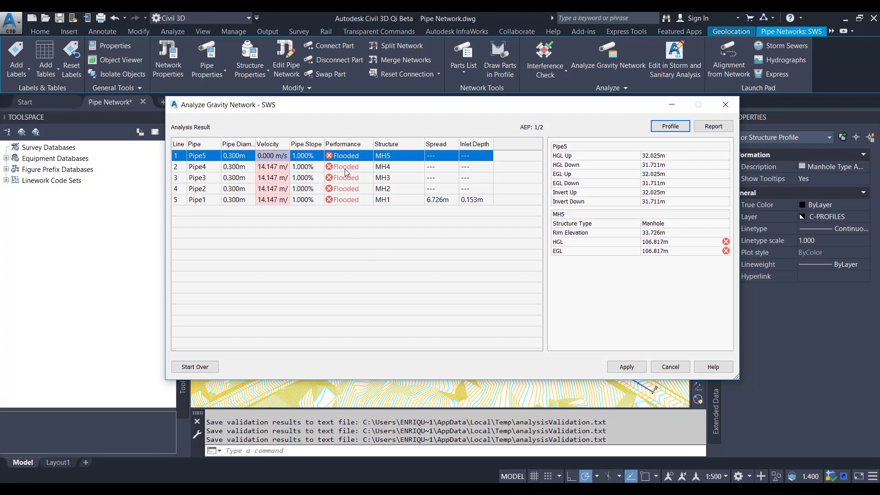
left_click(345, 167)
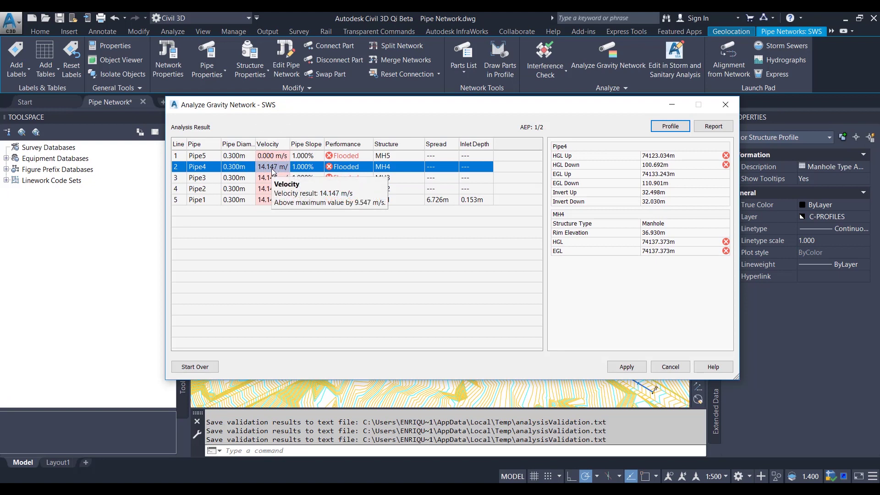
left_click(348, 178)
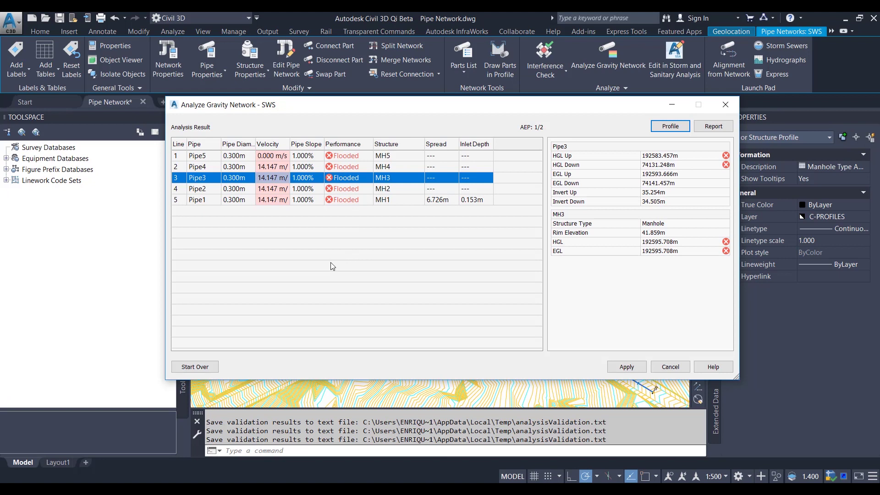
left_click(355, 190)
Step through the analysis results of all five pipes while locating each selected pipe in the profile view.
left_click_drag(458, 102, 222, 87)
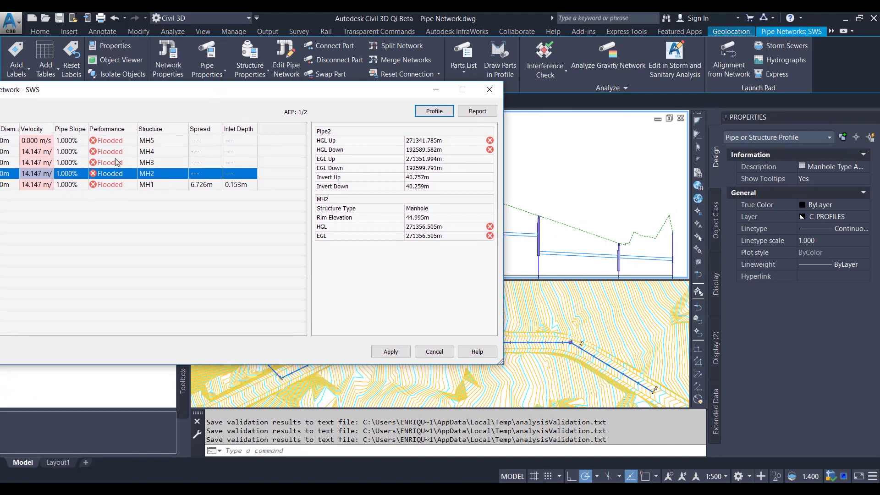
left_click(116, 161)
left_click(111, 173)
left_click(110, 185)
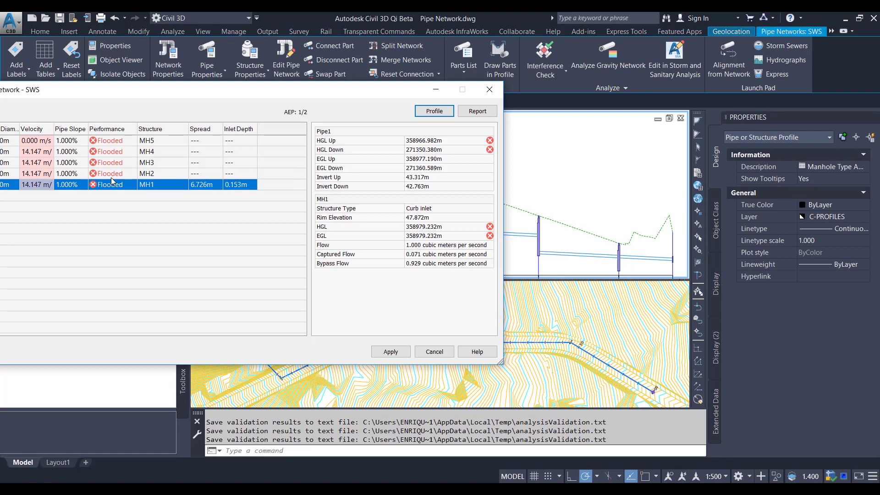
left_click(113, 174)
left_click(114, 162)
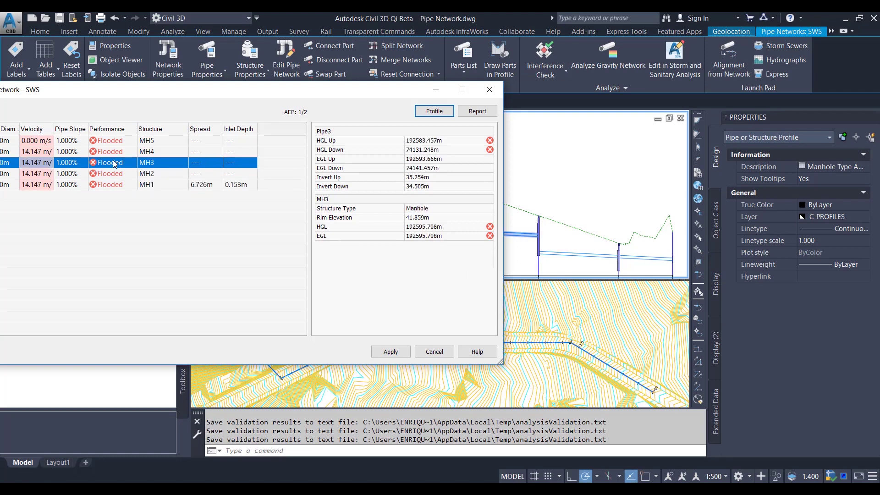
left_click(117, 152)
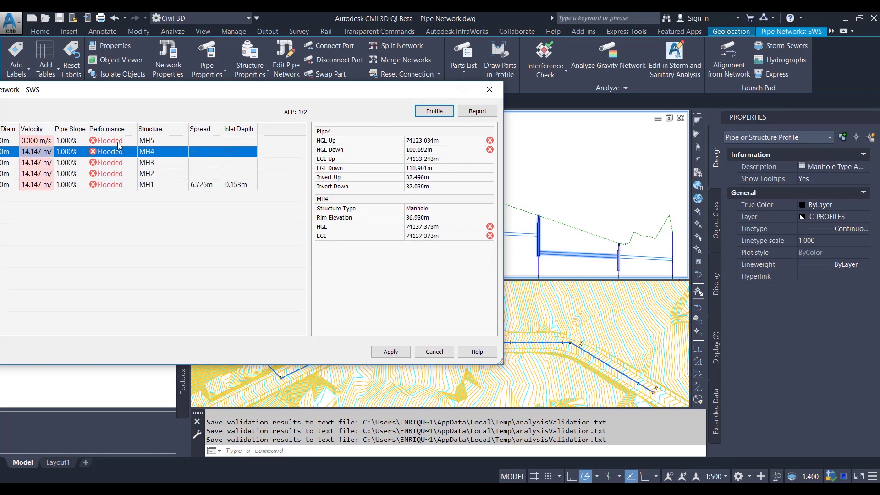
left_click(118, 142)
Examine the HGL and EGL warnings for MH5 and the diameters of Pipe4 through Pipe1 in the results.
left_click_drag(205, 95, 467, 95)
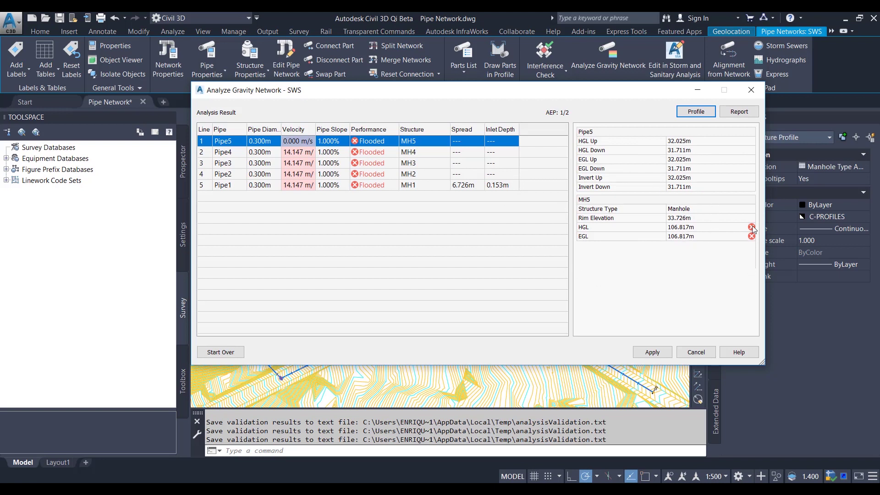
mouse_move(752, 227)
left_click(273, 156)
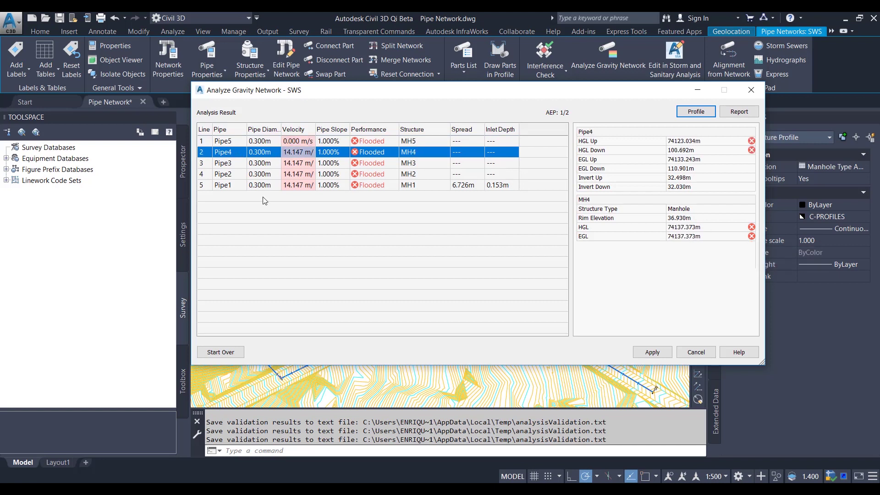
left_click(275, 167)
left_click(276, 174)
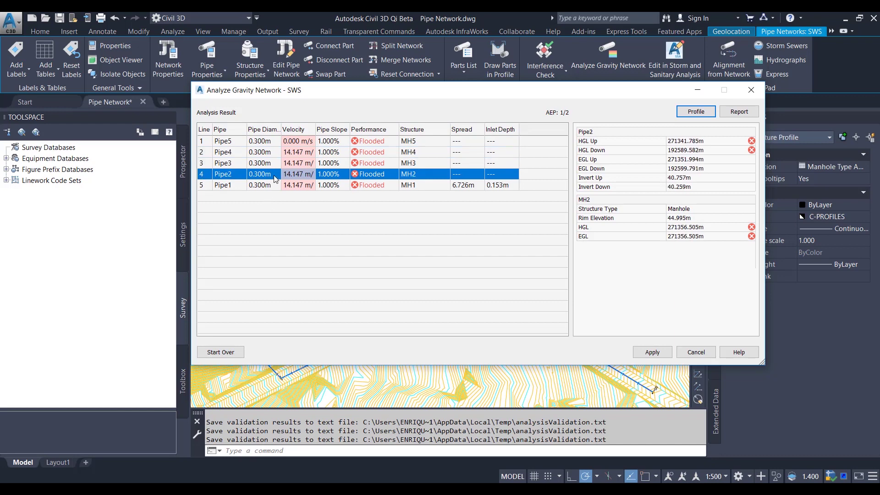
left_click(272, 185)
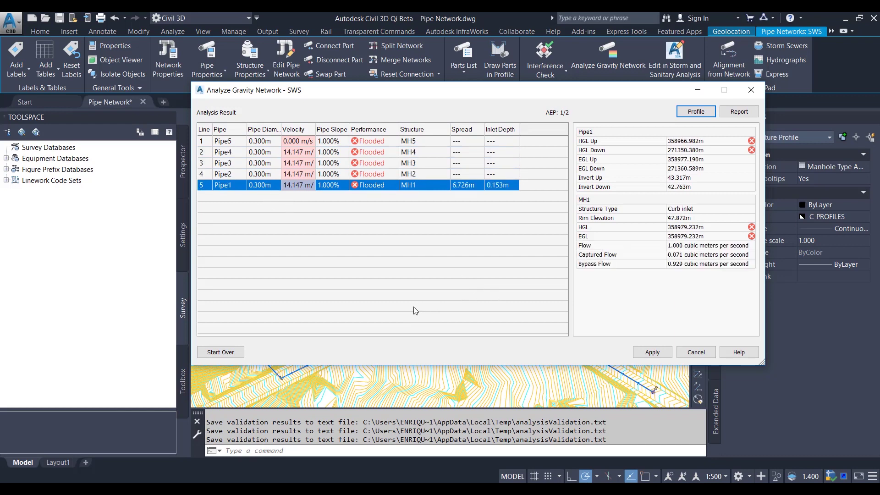
Restart the analysis with resizing pipes and resetting inverts included, and run it again.
left_click(220, 353)
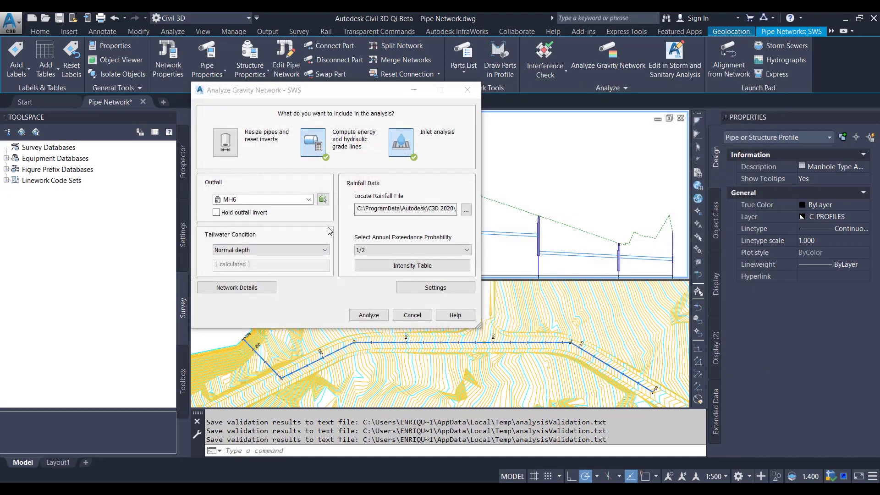
left_click(230, 145)
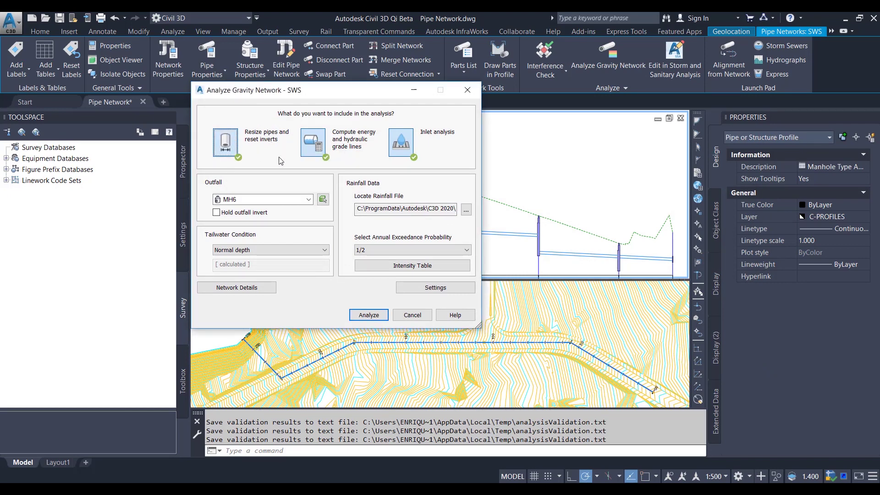
left_click(368, 316)
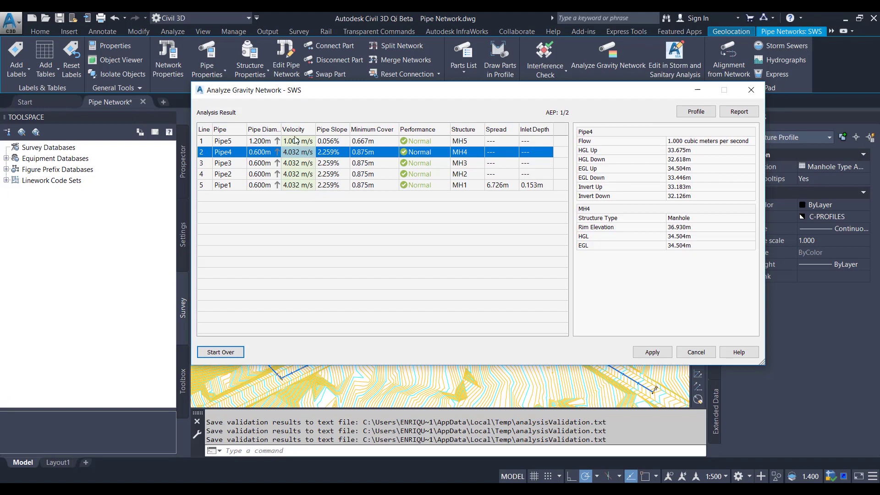
Examine the resized diameter, slope and performance of each pipe in the new results, widening the diameter column to read it fully.
left_click(270, 143)
left_click(262, 152)
left_click(260, 166)
left_click(257, 177)
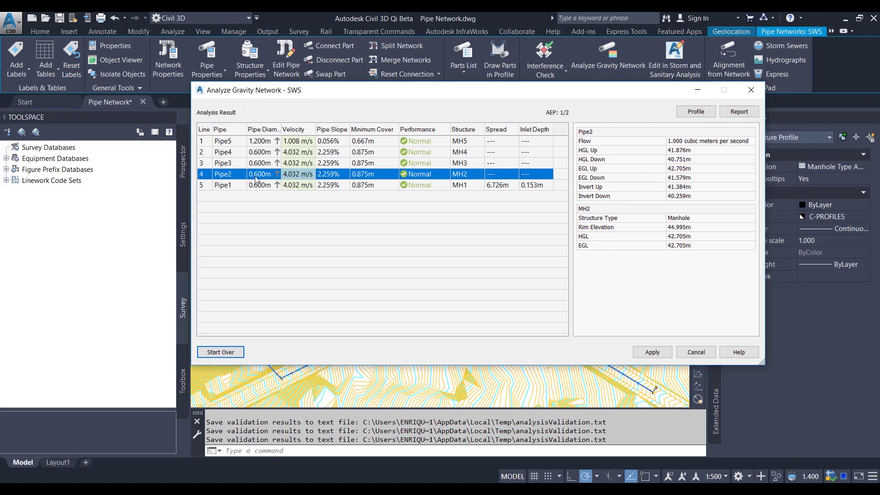
left_click(261, 186)
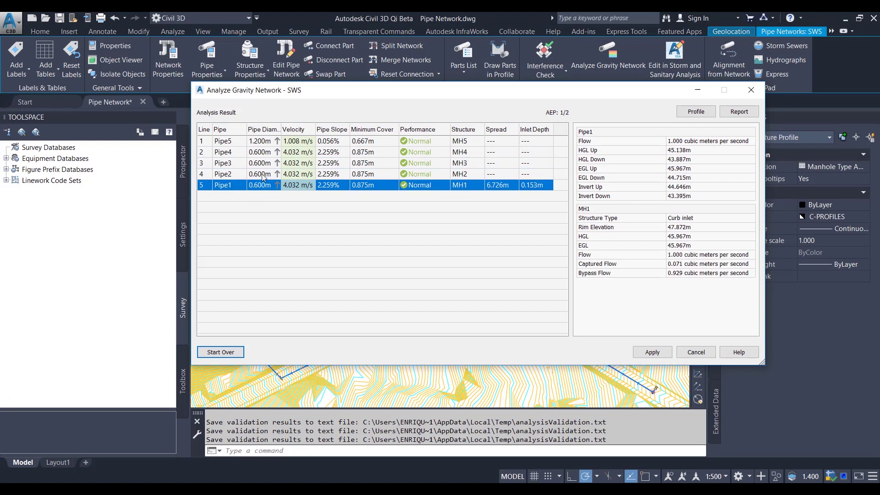
left_click(262, 174)
left_click(265, 163)
left_click(264, 152)
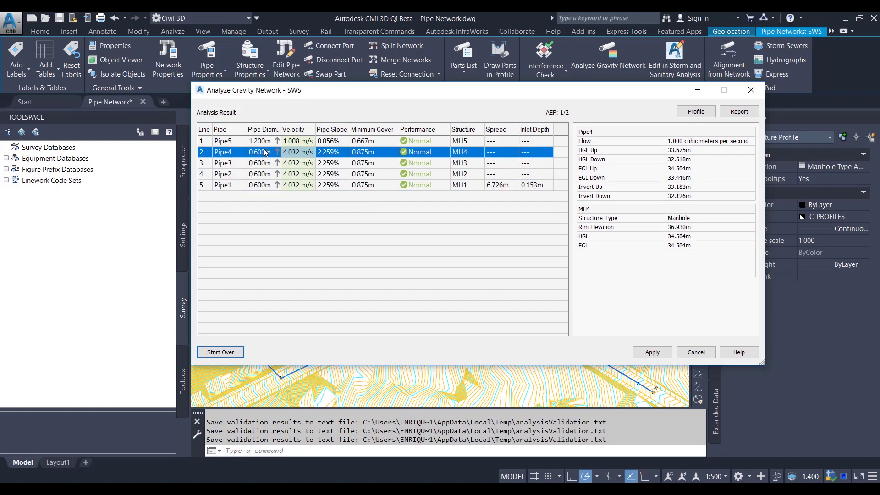
left_click(267, 140)
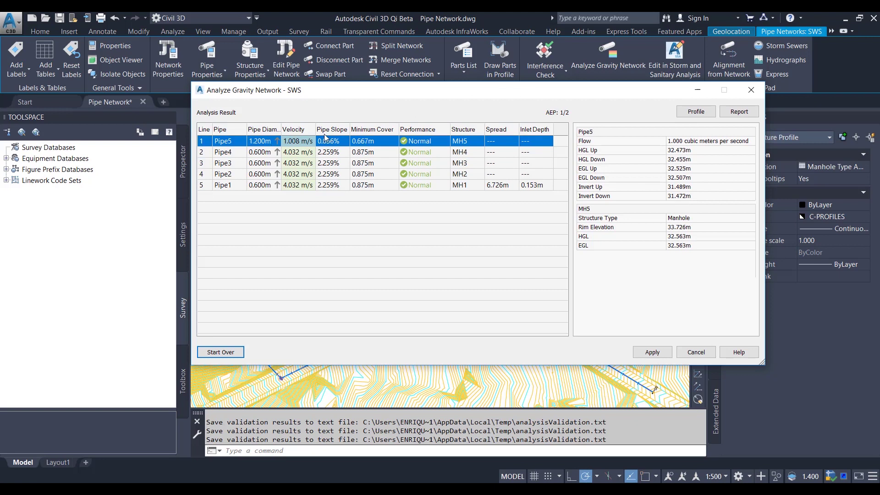
left_click_drag(280, 127, 294, 128)
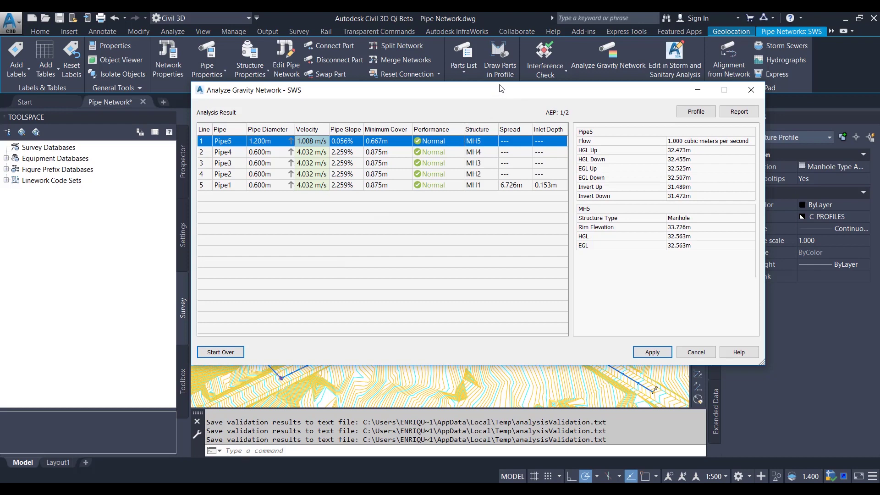
Preview the analysis results in the profile view and examine the energy line, hydraulic line and new pipe sizes along the network.
left_click_drag(529, 87, 511, 304)
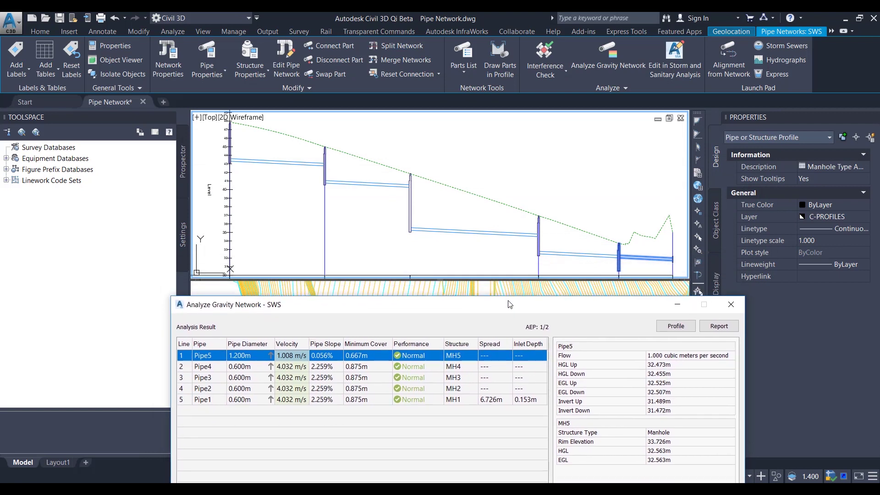
left_click(674, 328)
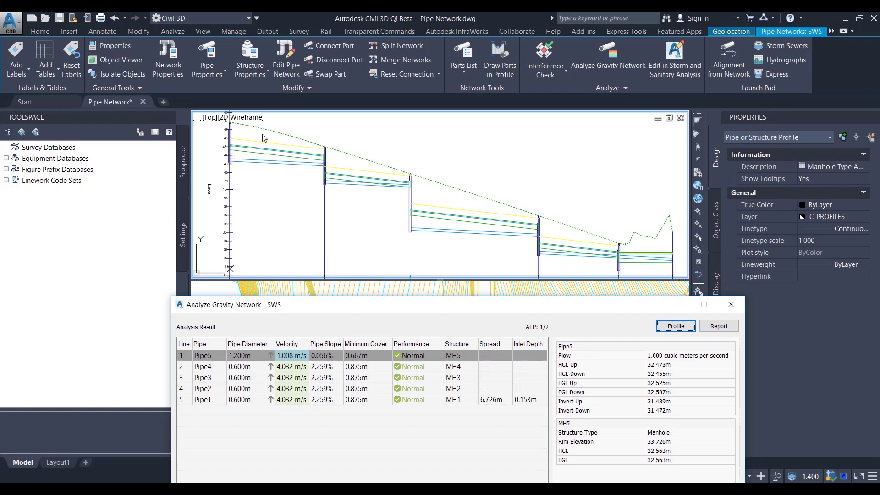
scroll(263, 137, "up", 3)
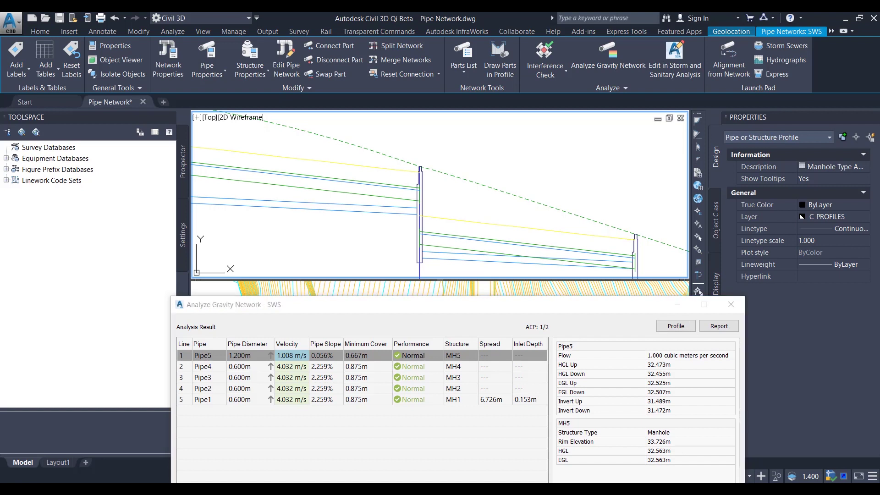
scroll(450, 203, "down", 2)
middle_click_drag(487, 213, 347, 130)
middle_click_drag(620, 214, 379, 153)
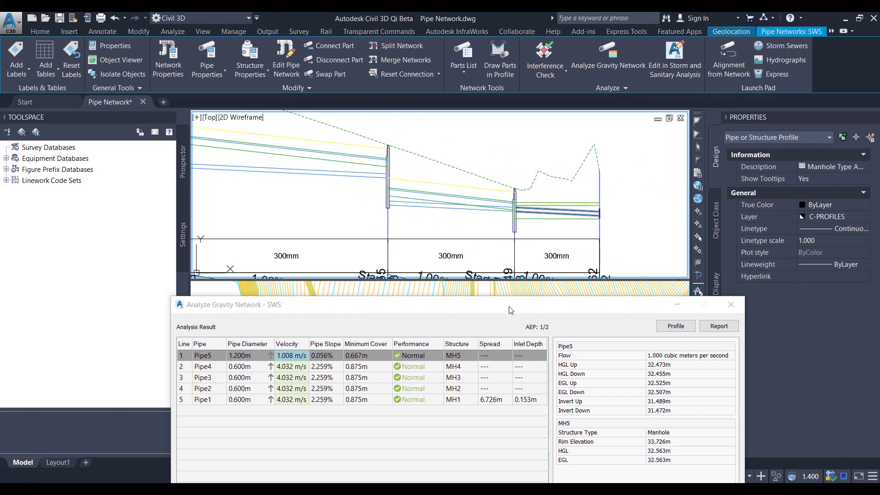
Apply the analysis results to the pipe network and check the updated pipes and diameter labels in the profile view.
left_click_drag(510, 310, 537, 129)
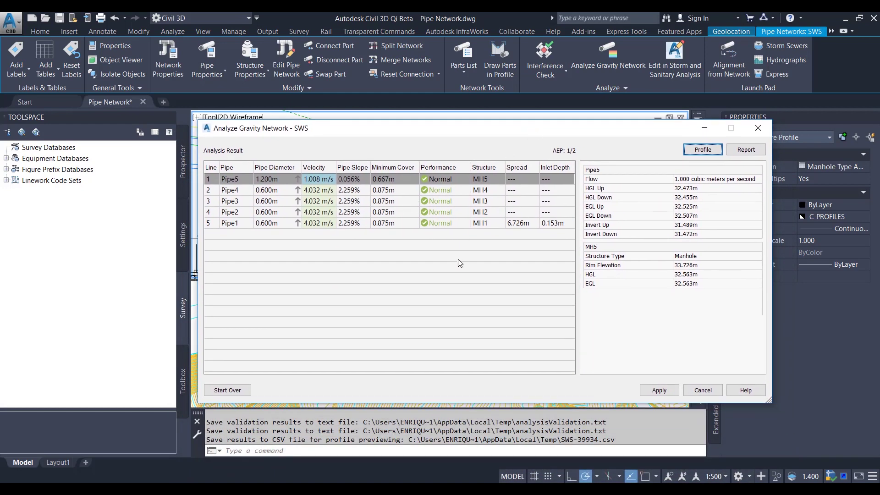
left_click(660, 390)
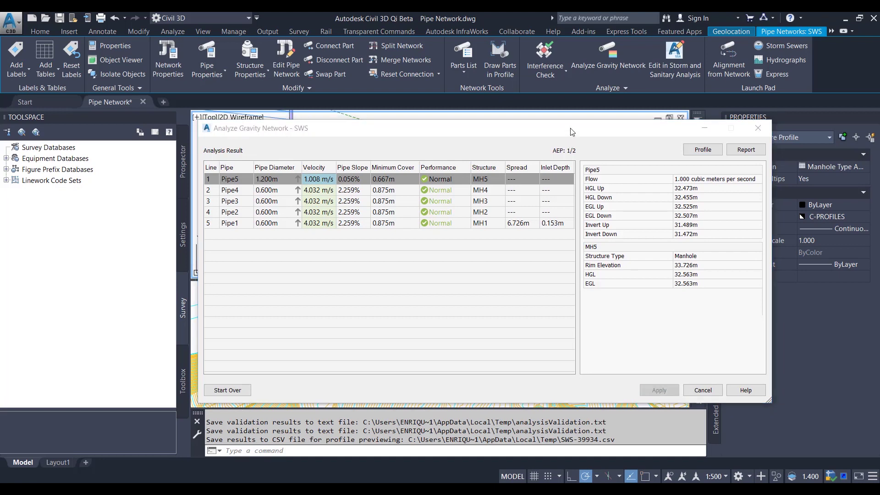
left_click_drag(570, 129, 546, 300)
scroll(409, 187, "down", 4)
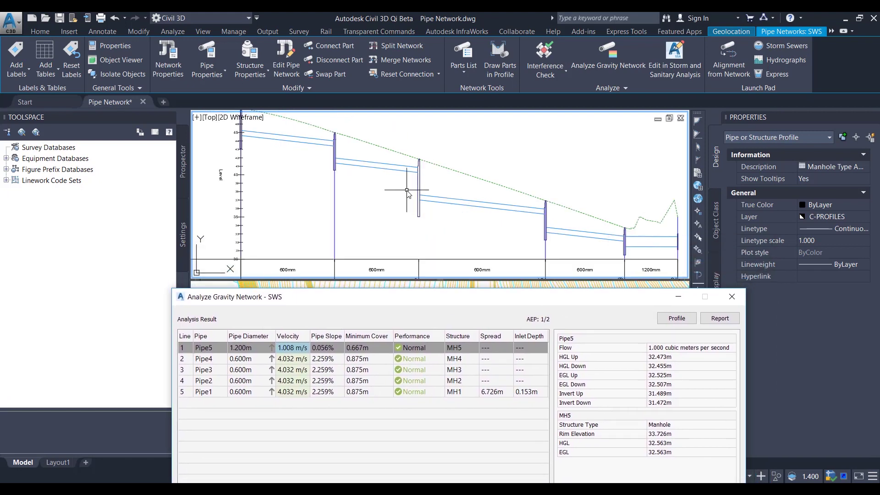
scroll(519, 205, "up", 2)
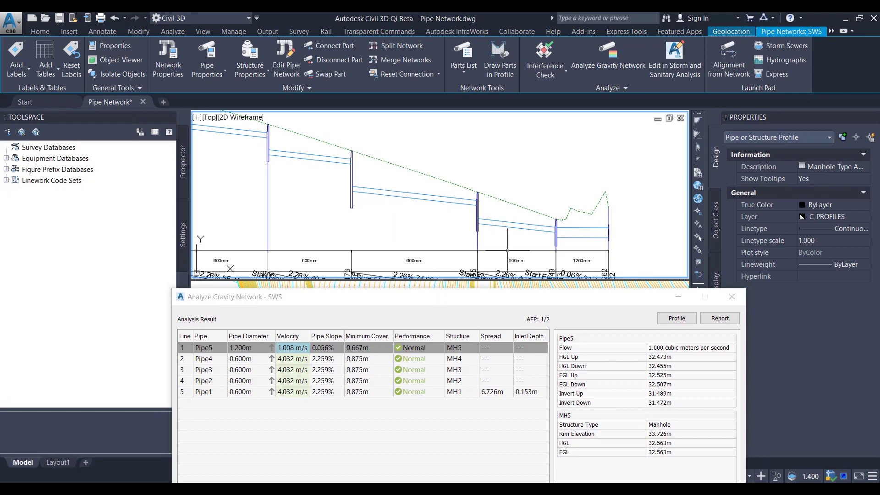
Export the gravity network analysis report as Pipe Network.csv in the Civil 3D Projects folder, replacing the existing file.
left_click_drag(531, 303, 516, 103)
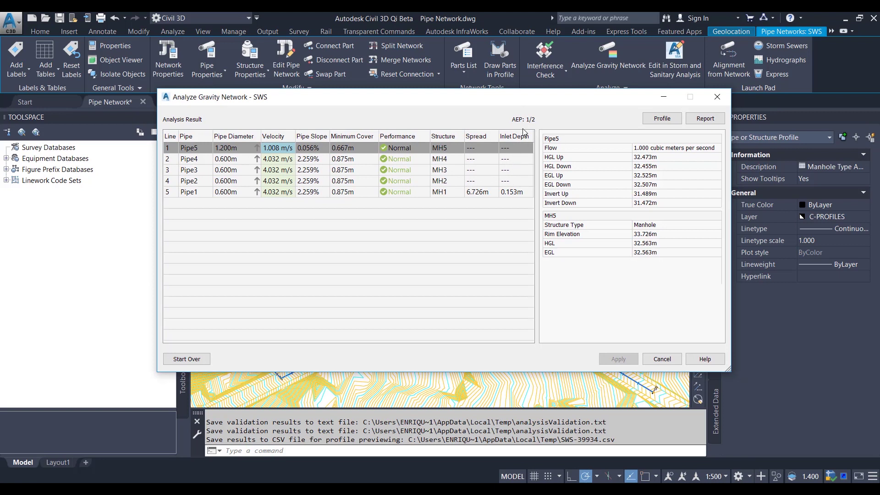
left_click(705, 118)
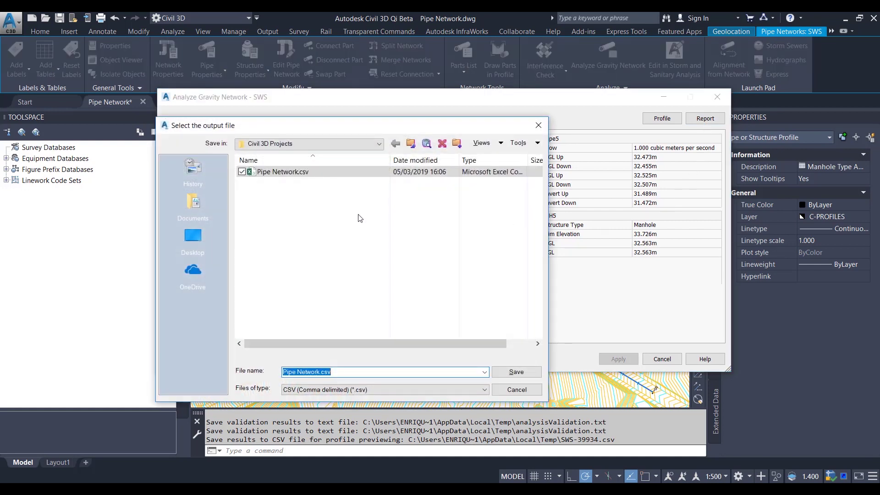
left_click(535, 374)
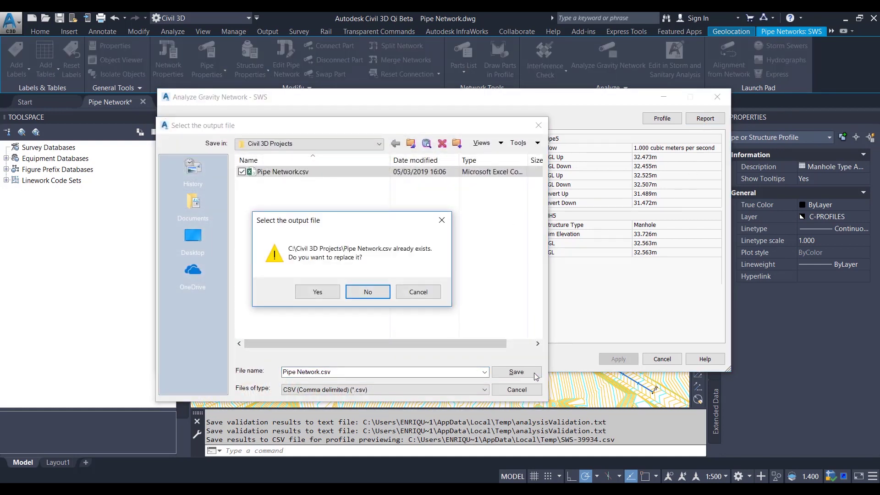
left_click(318, 293)
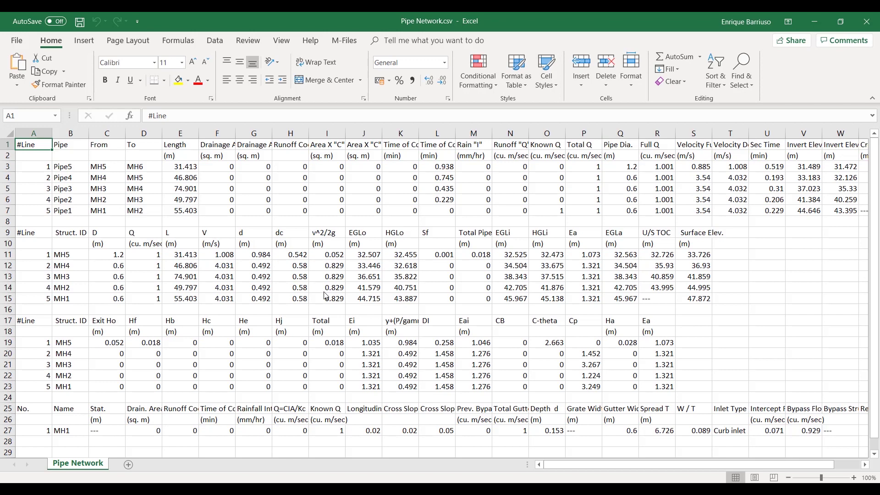
Fit all columns of the CSV report in Excel to their contents and review its pipe, structure and inlet tables.
left_click(10, 131)
double_click(53, 133)
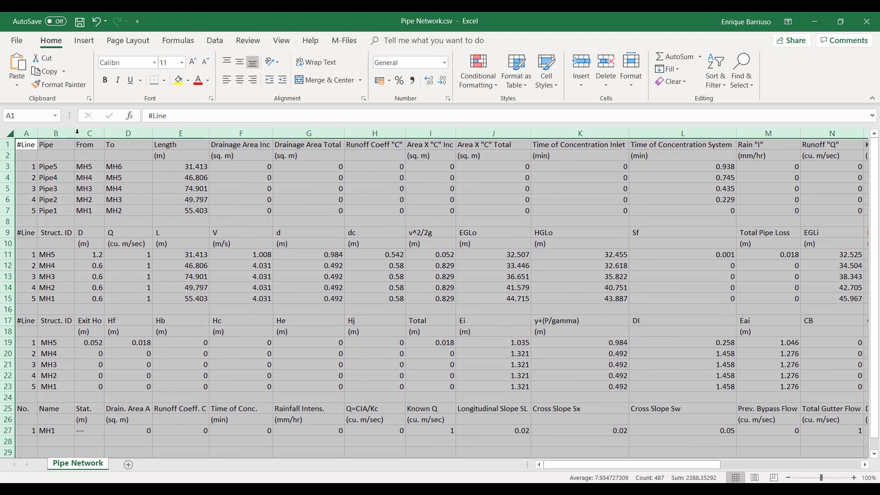
left_click(28, 144)
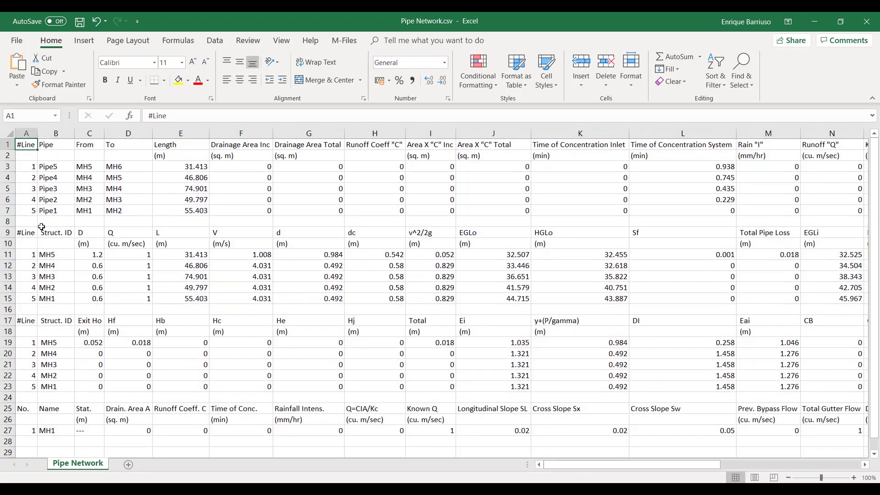
left_click_drag(613, 464, 573, 451)
scroll(458, 346, "down", 2)
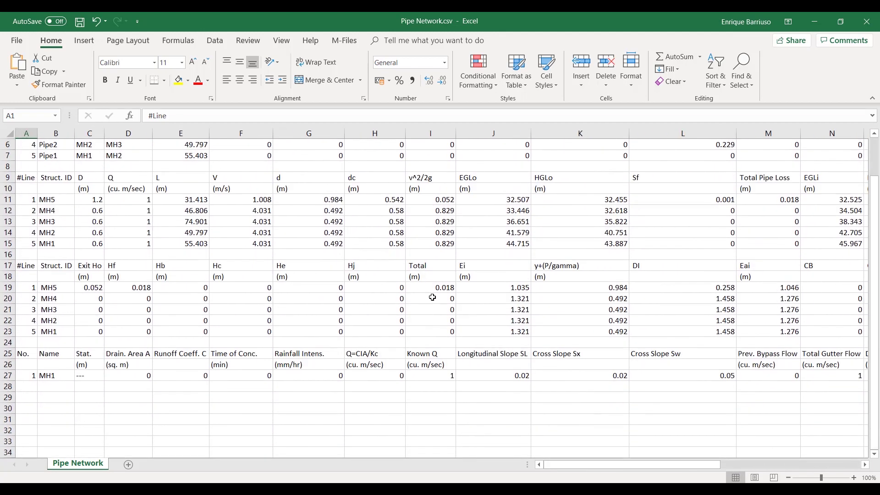
scroll(433, 294, "up", 2)
Return to Civil 3D, close the gravity network analysis and view the resized pipes in the profile view.
key("alt+Tab")
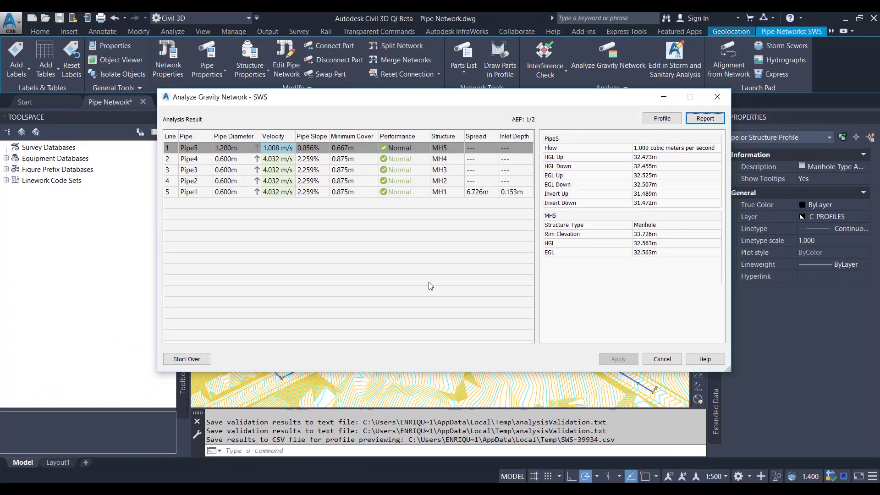
left_click(662, 359)
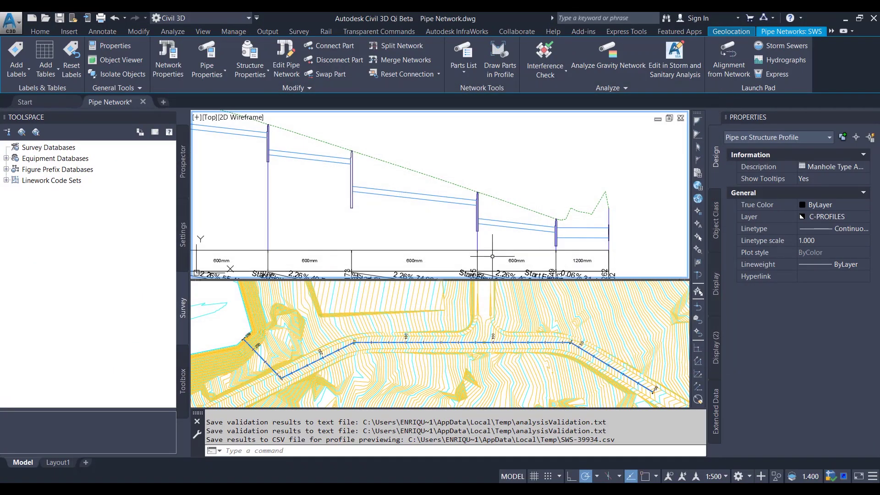
middle_click_drag(384, 216, 436, 233)
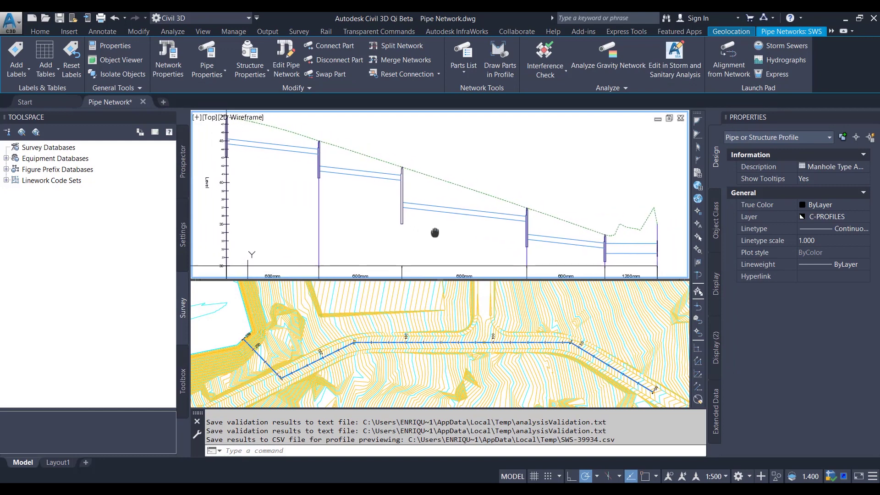